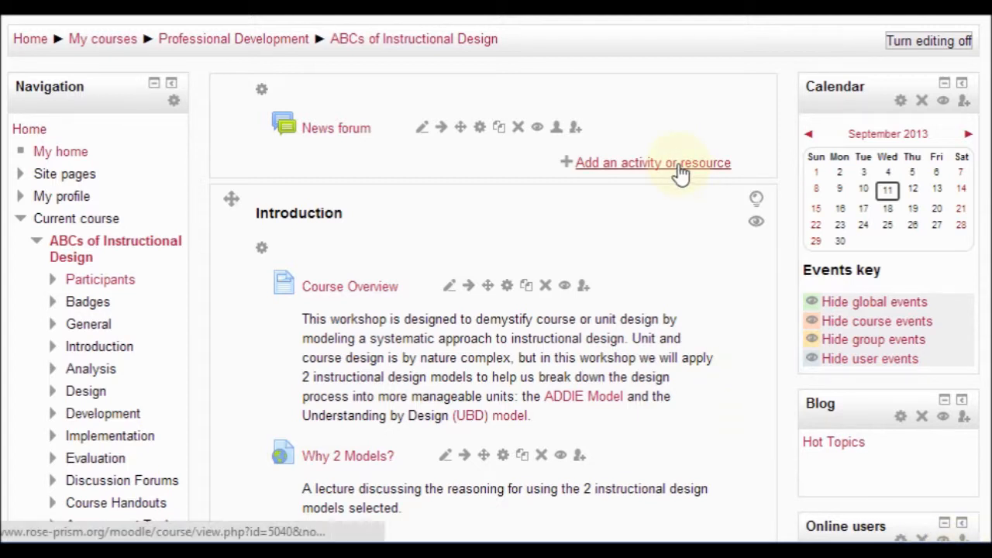
Step: Add a new Assignment activity to the course's opening section, above Introduction, after reading the activity's description
click(679, 166)
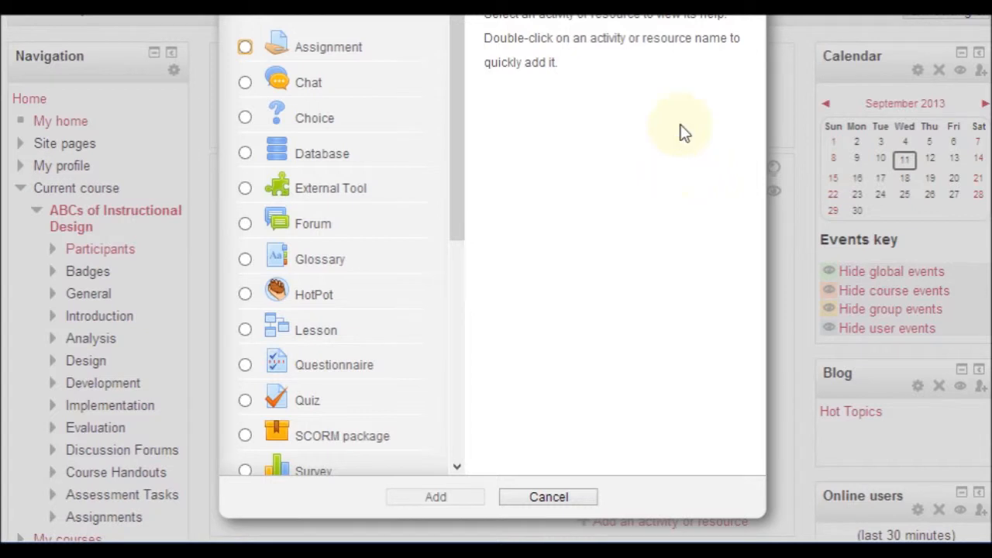
drag(612, 2, 585, 24)
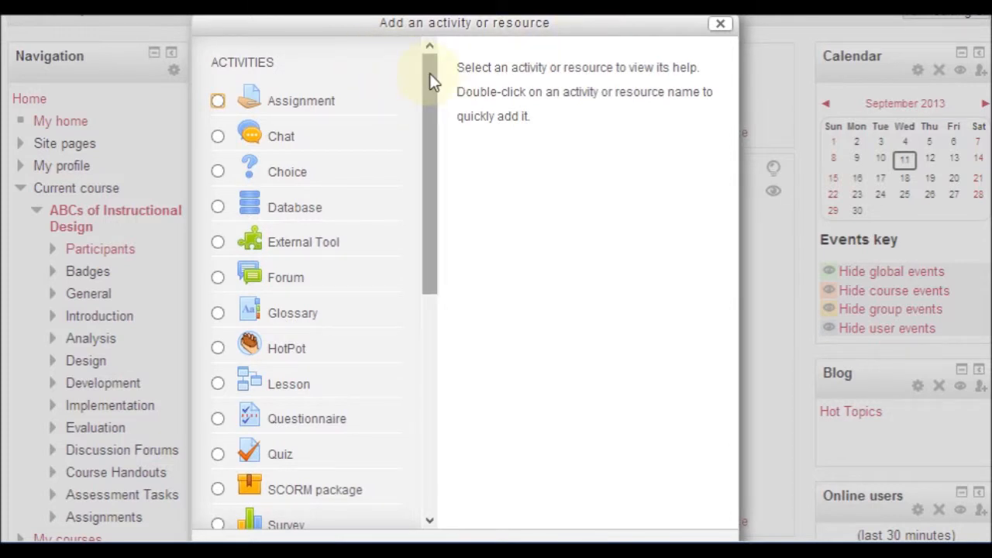
drag(429, 75, 421, 55)
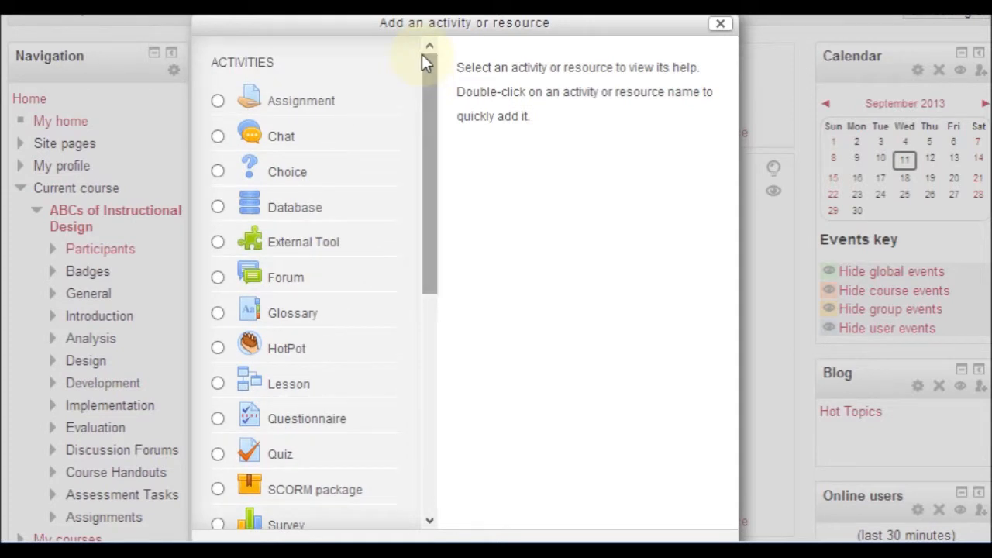
click(218, 103)
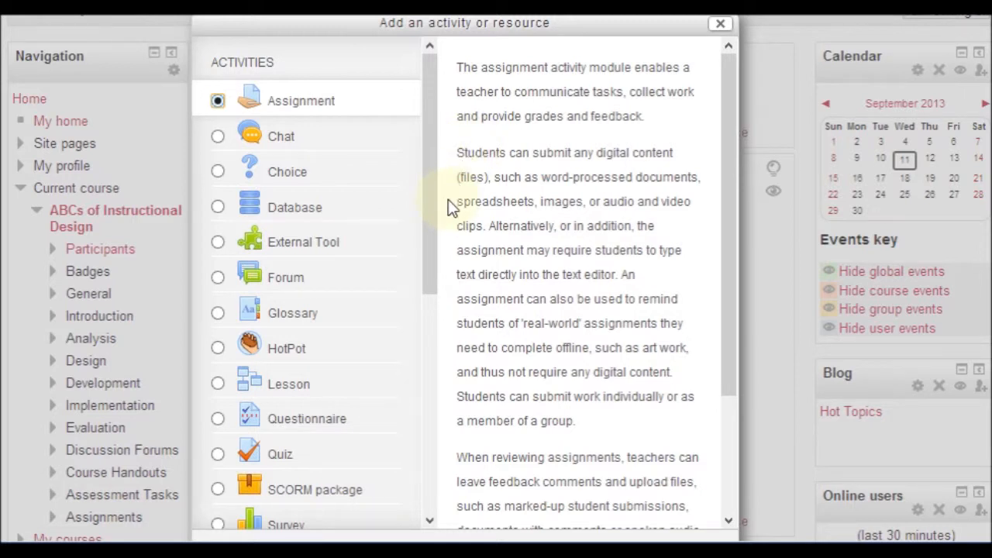
drag(728, 362, 732, 520)
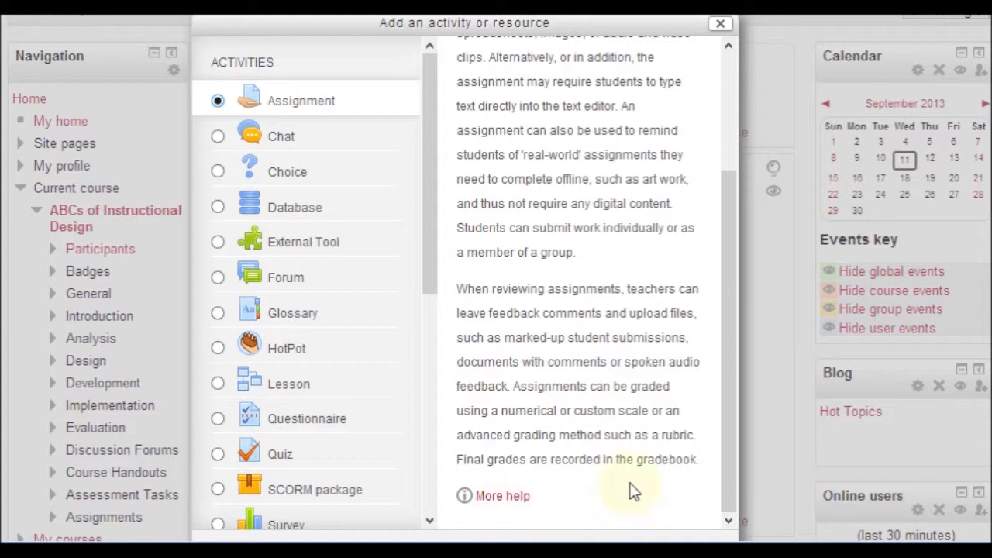
drag(571, 21, 571, 0)
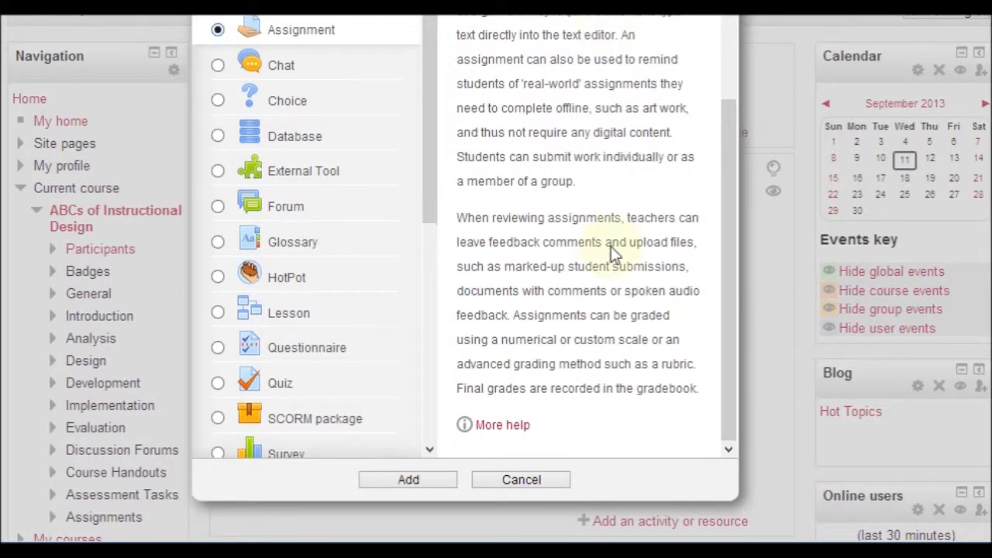
click(438, 479)
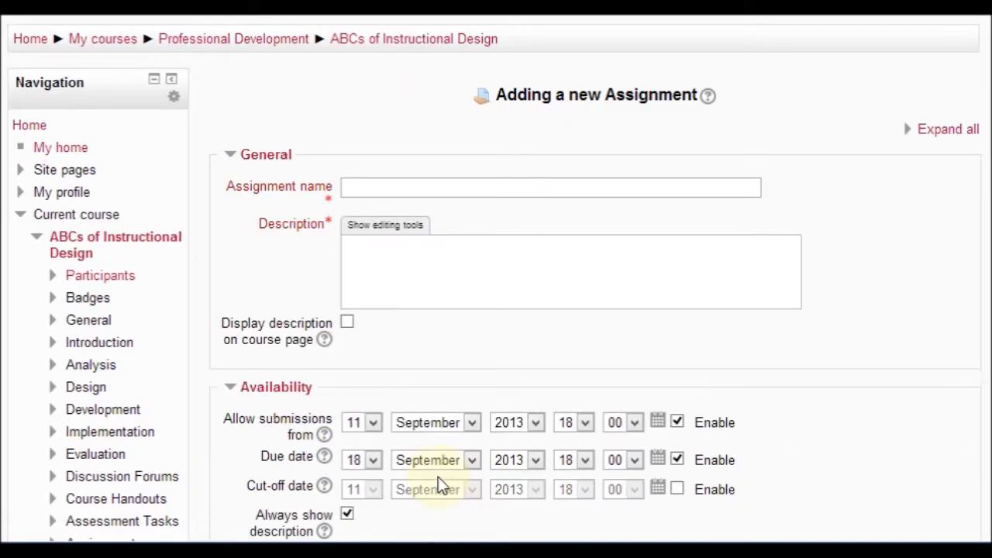
Step: Name the assignment "Test Assignment", describe it as "Test Assignment Description", and display the description on the course page
click(425, 182)
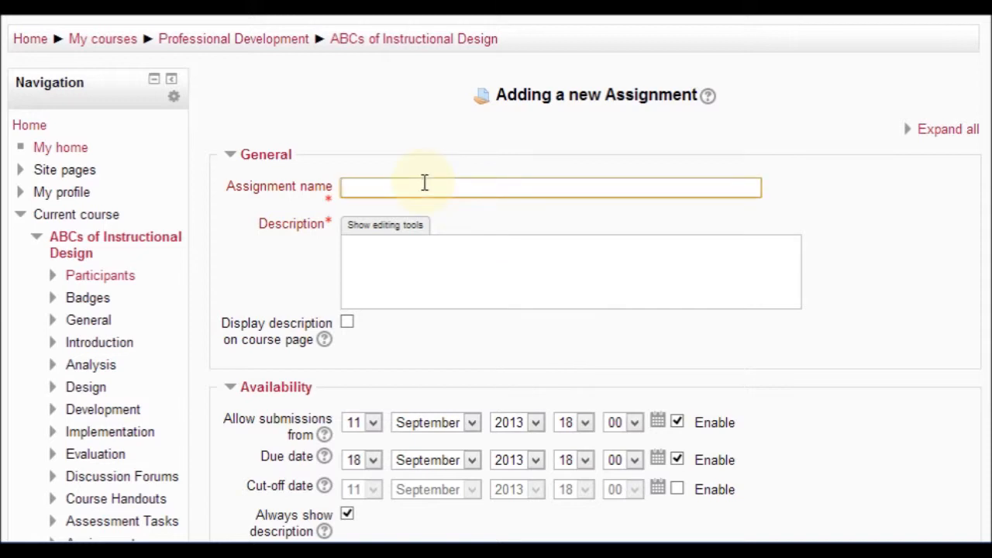
text(Test Assignment)
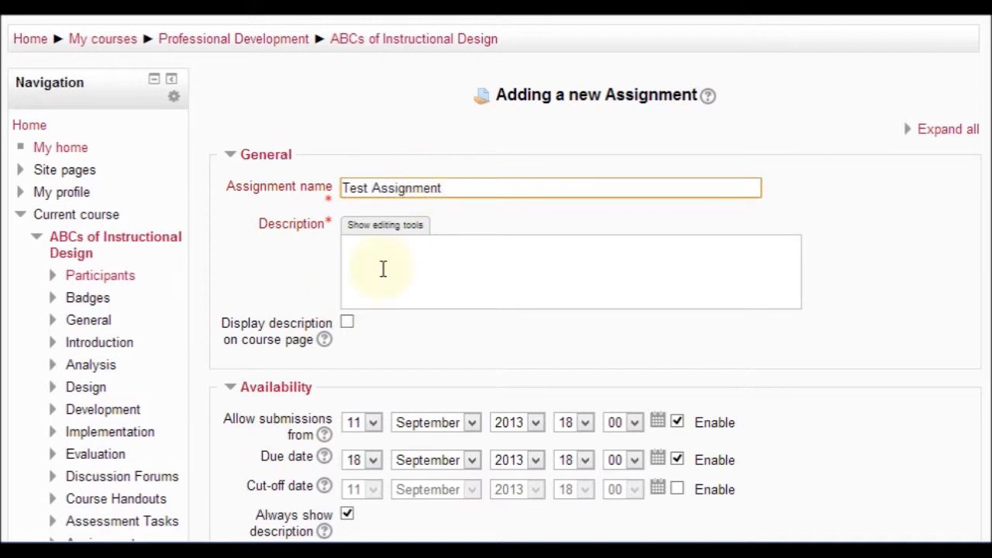
click(368, 253)
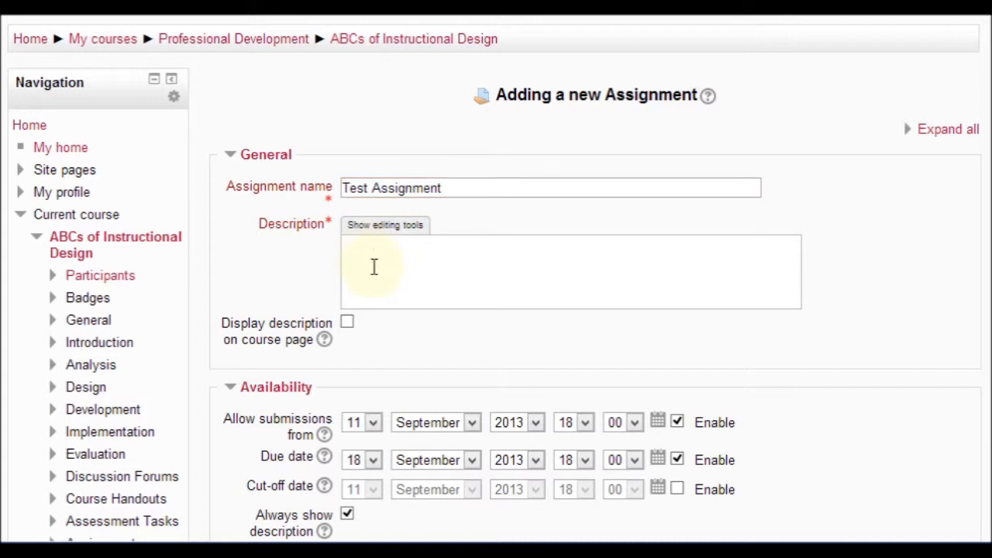
text(Test Assignment Description)
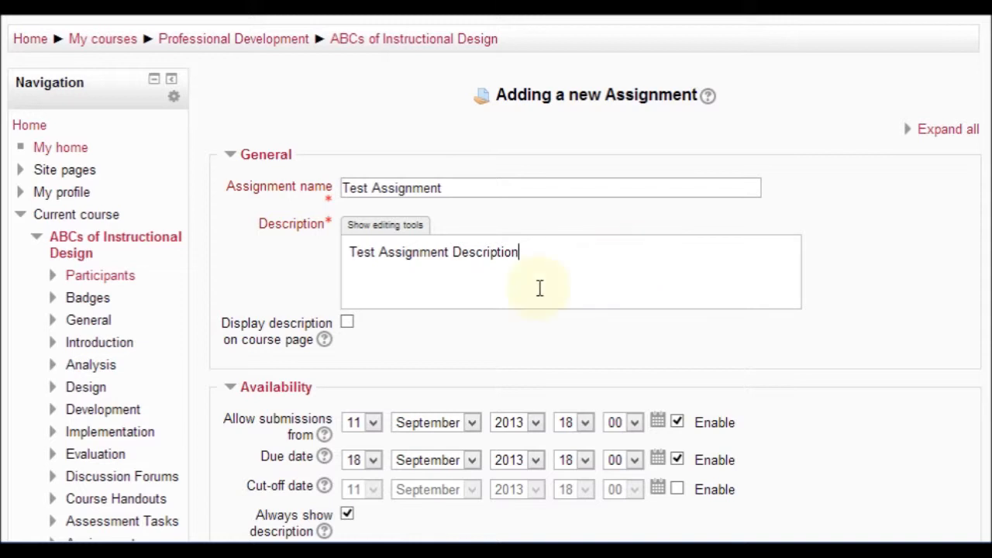
click(348, 323)
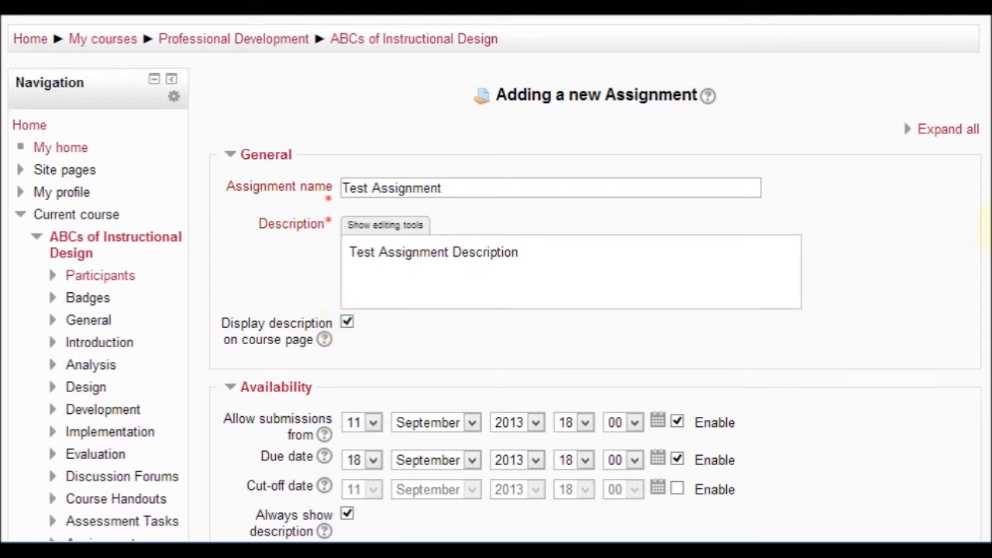
Step: Set the hour from which submissions are allowed to 12
scroll(988, 241, down, 1)
scroll(987, 236, down, 3)
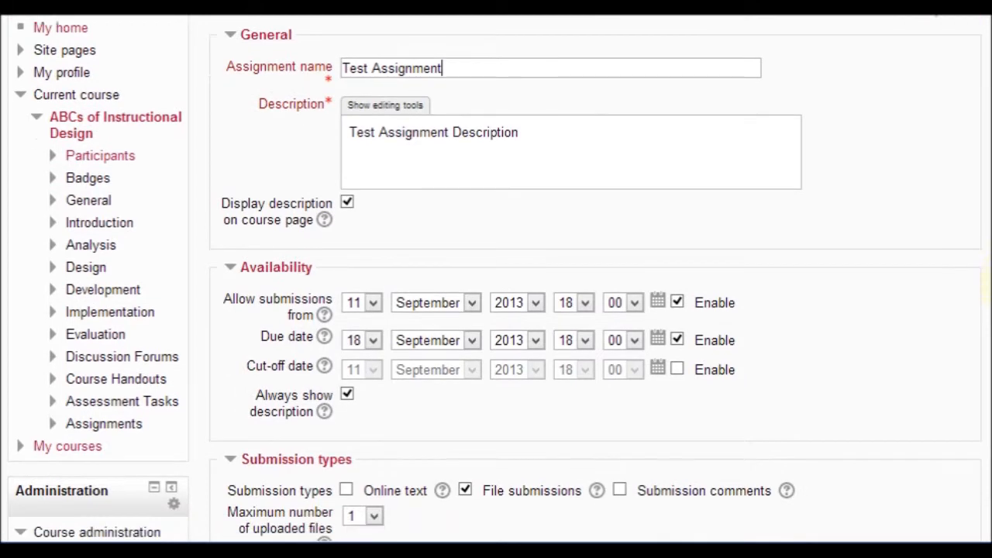
scroll(984, 299, down, 2)
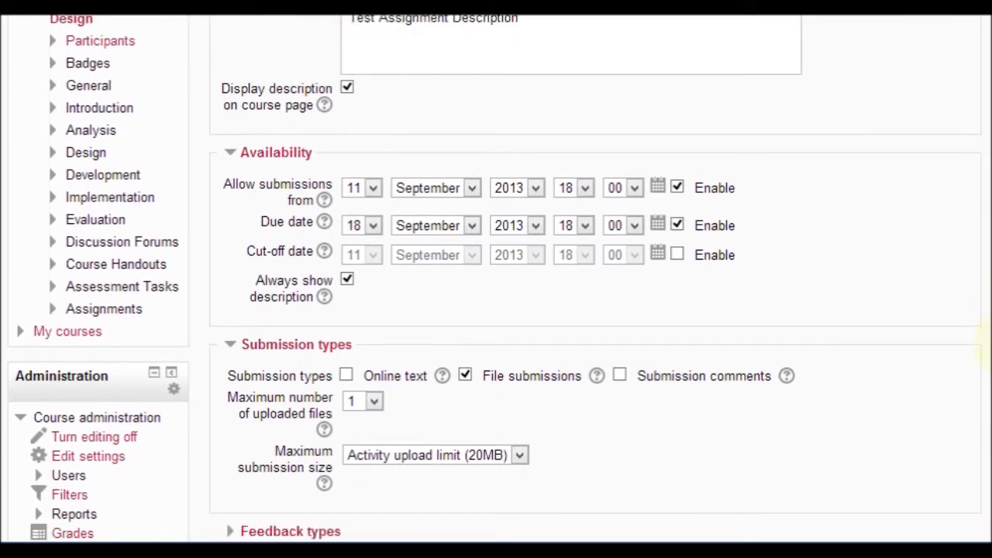
scroll(982, 349, down, 2)
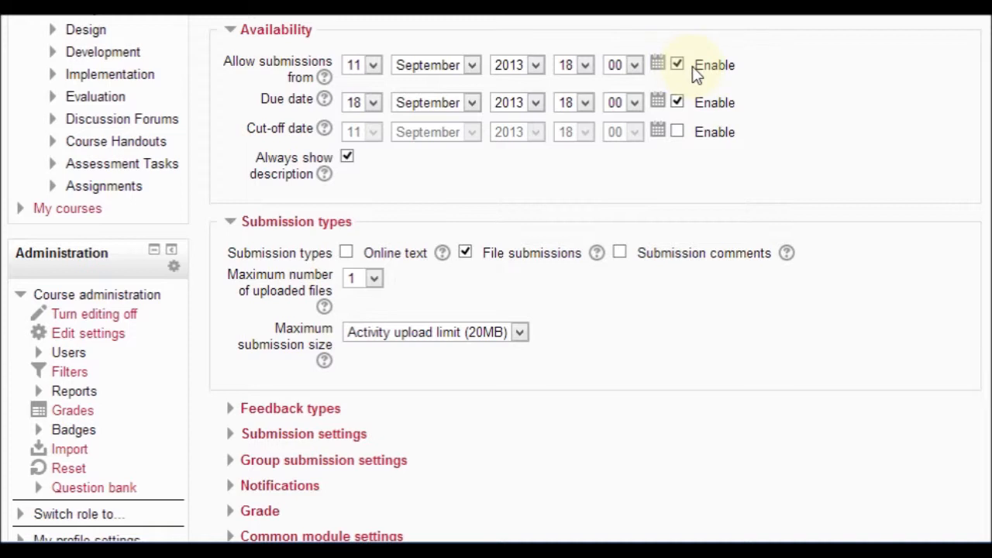
click(586, 65)
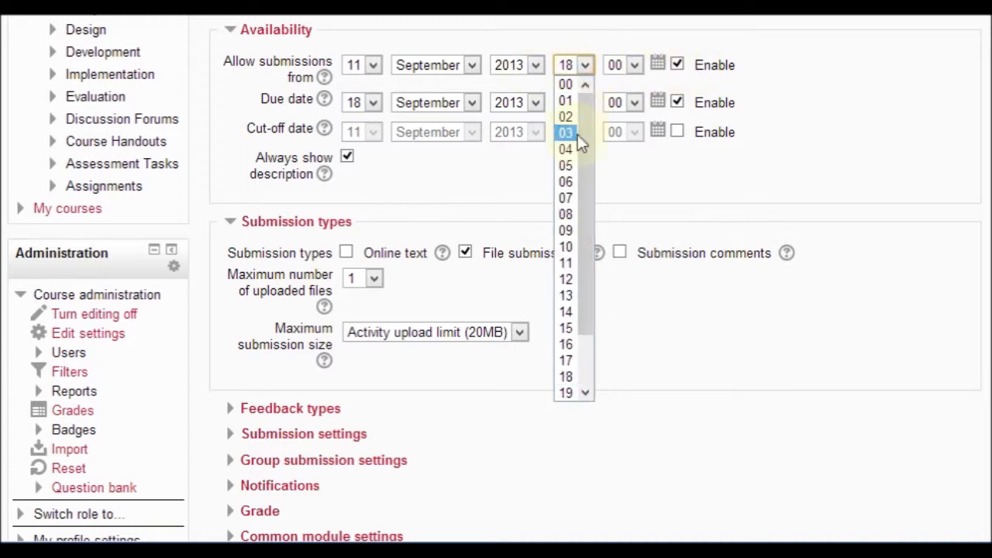
click(570, 282)
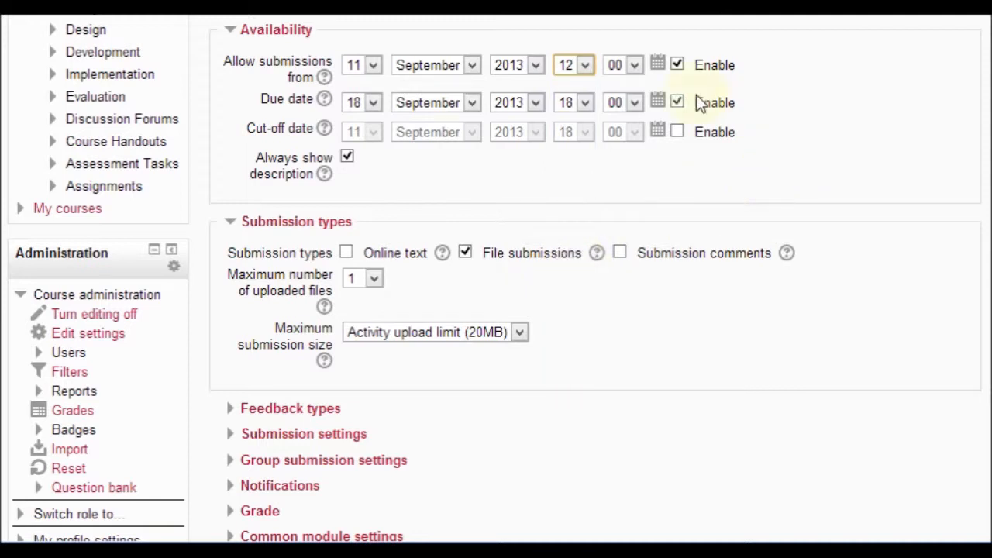
Step: Disable the due date and enable a cut-off date of 25 September 2013
click(677, 102)
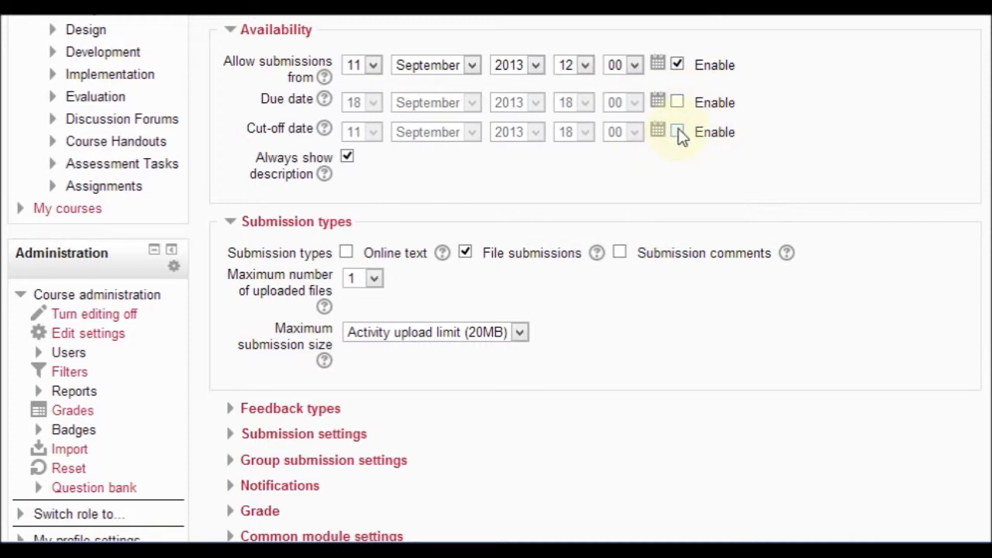
click(677, 133)
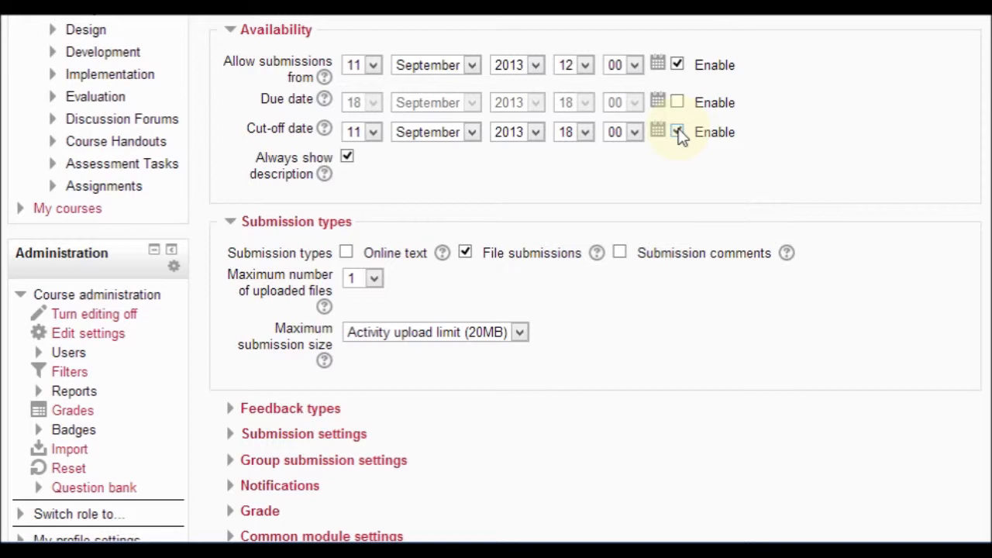
click(658, 133)
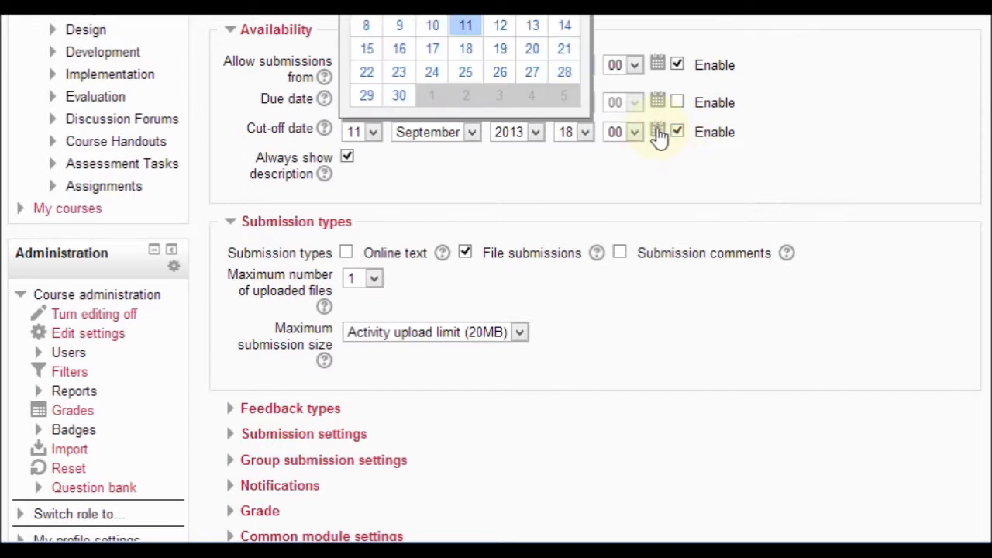
click(466, 74)
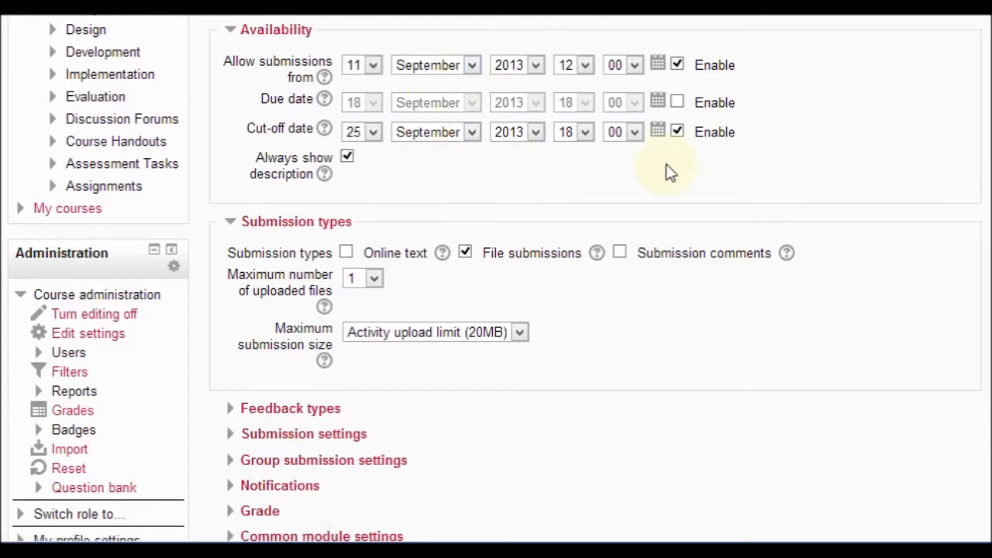
Step: Set the cut-off time to 23:55
click(586, 132)
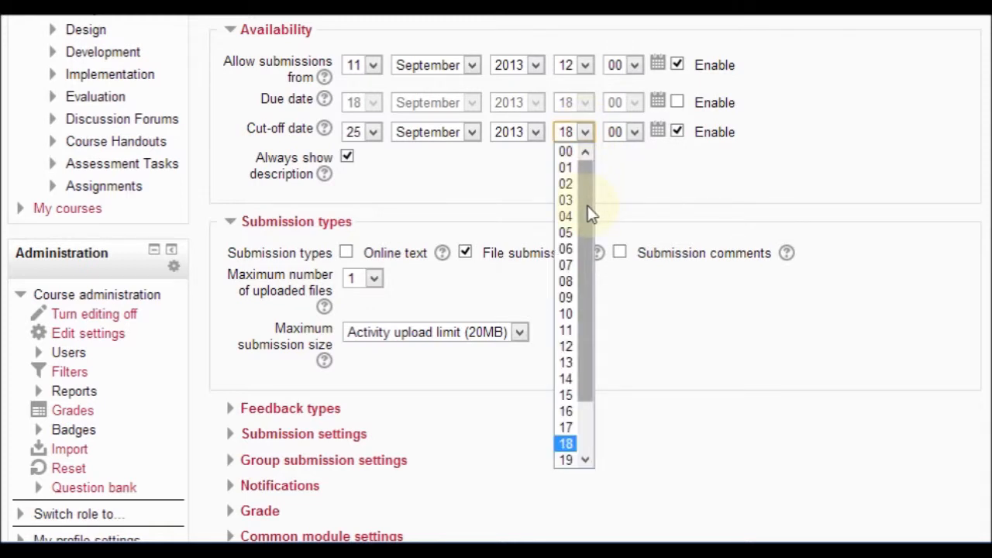
drag(587, 205, 574, 407)
click(568, 461)
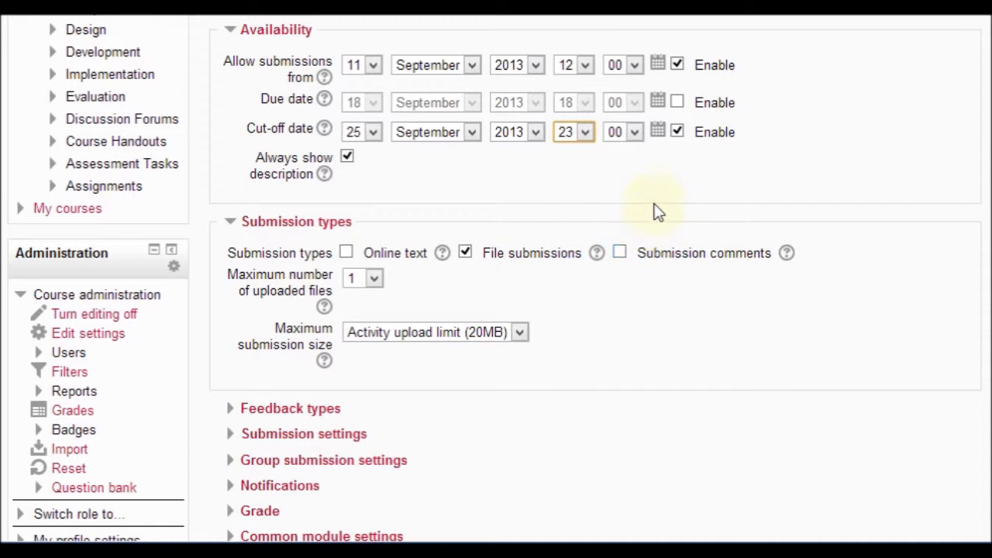
click(634, 133)
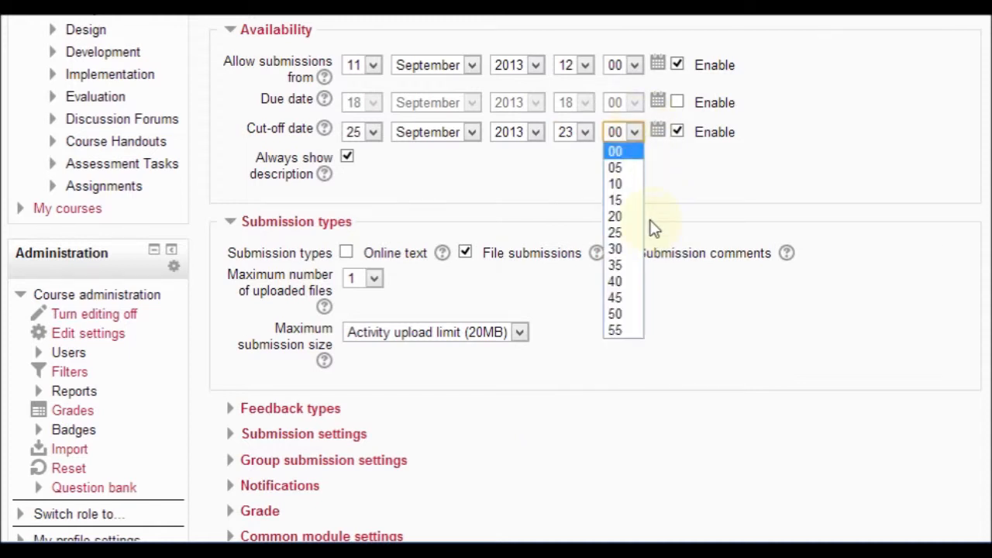
click(616, 331)
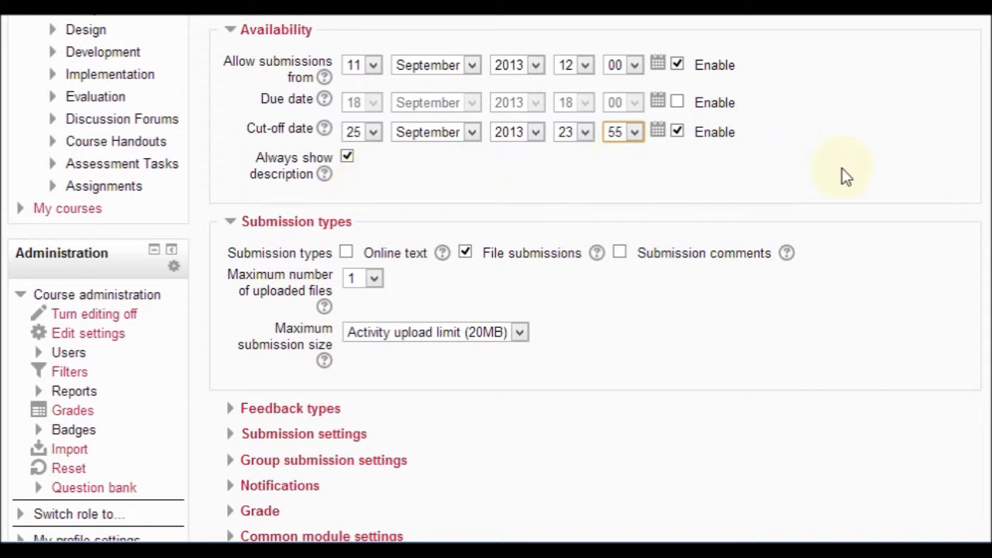
Step: Read the help on submission comments and enable Online text as a submission type
scroll(989, 166, down, 1)
scroll(989, 167, down, 2)
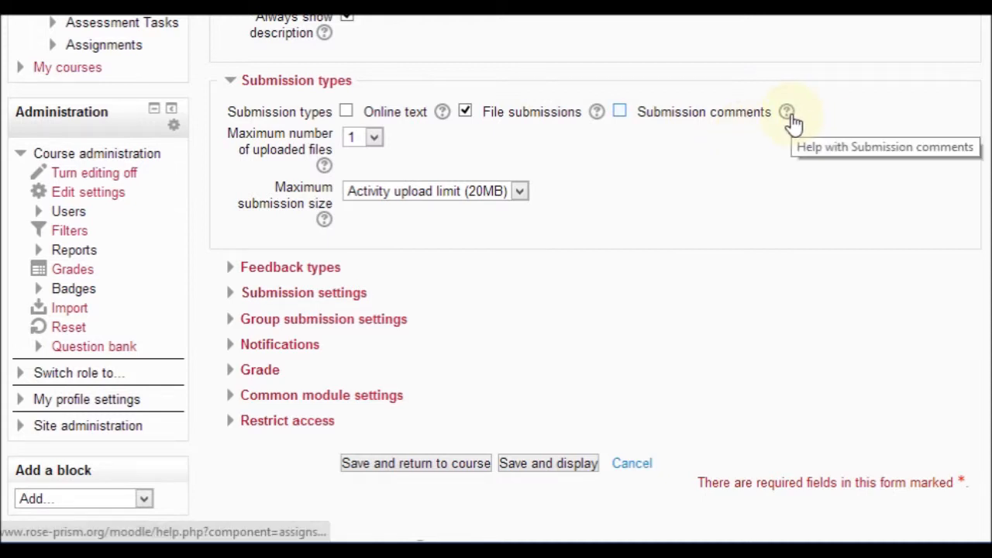
click(786, 112)
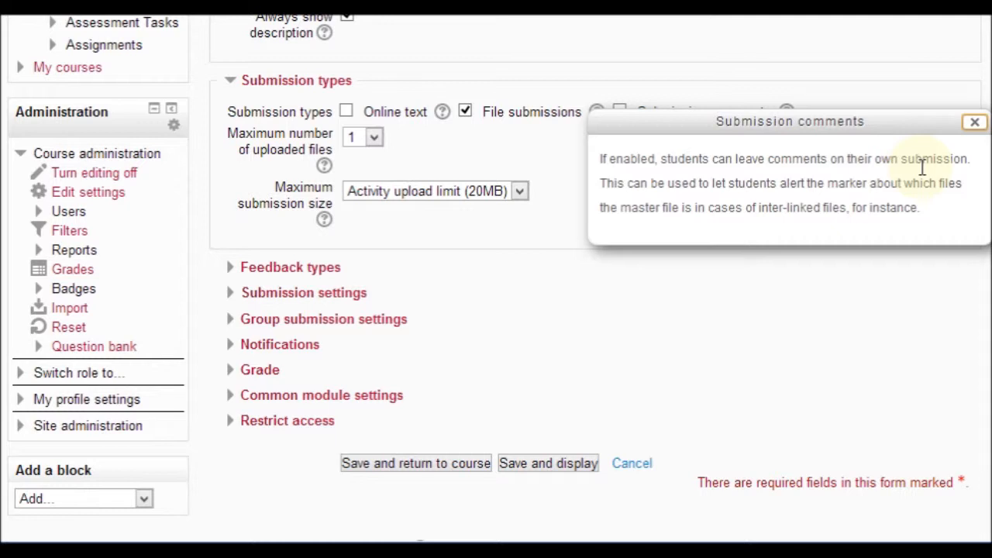
click(974, 124)
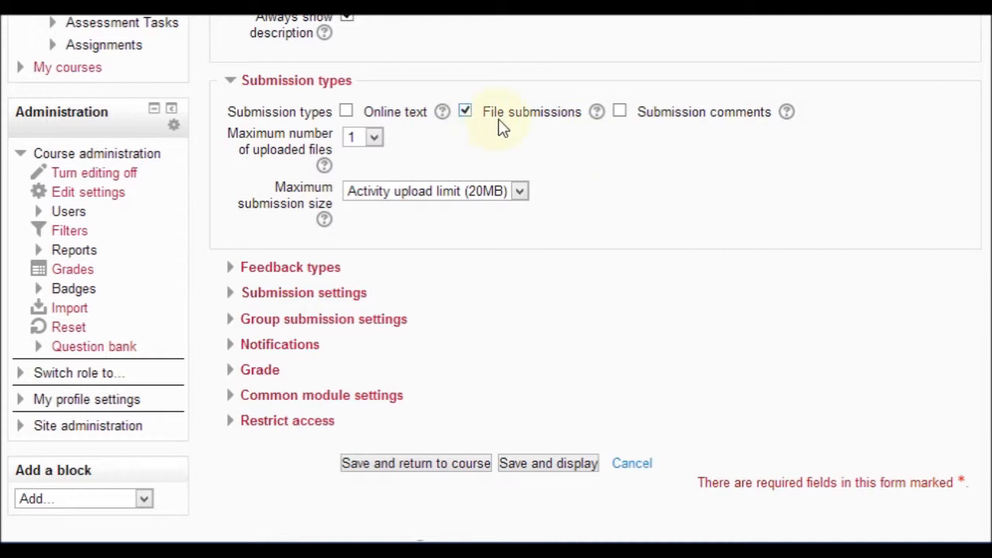
click(346, 113)
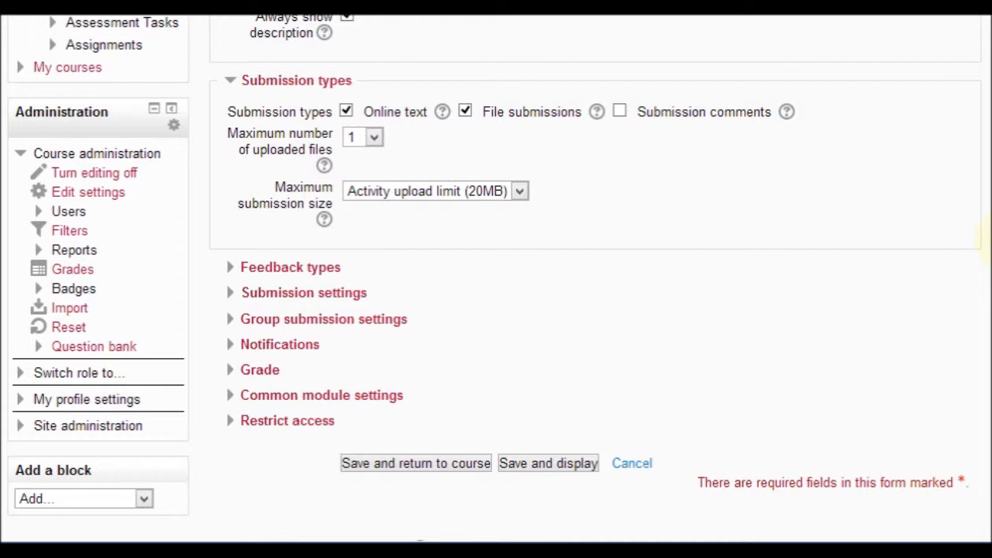
Step: Enable Feedback files as a feedback type and read the help on file feedback
scroll(495, 279, down, 2)
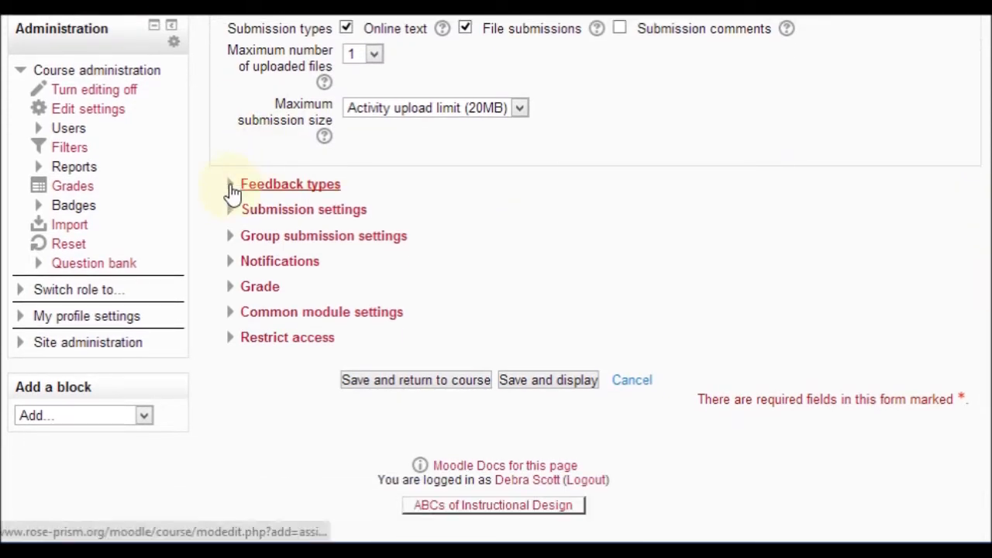
click(231, 189)
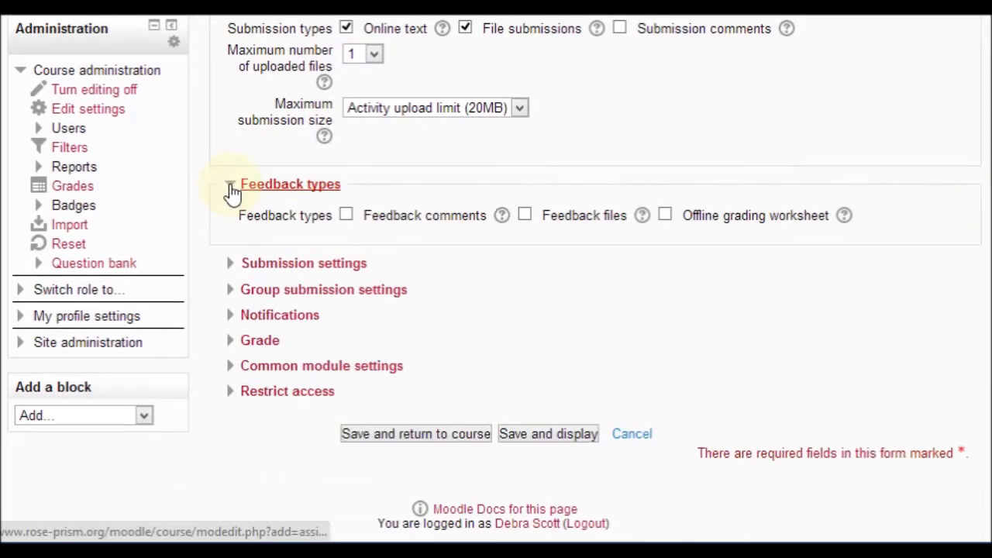
click(526, 216)
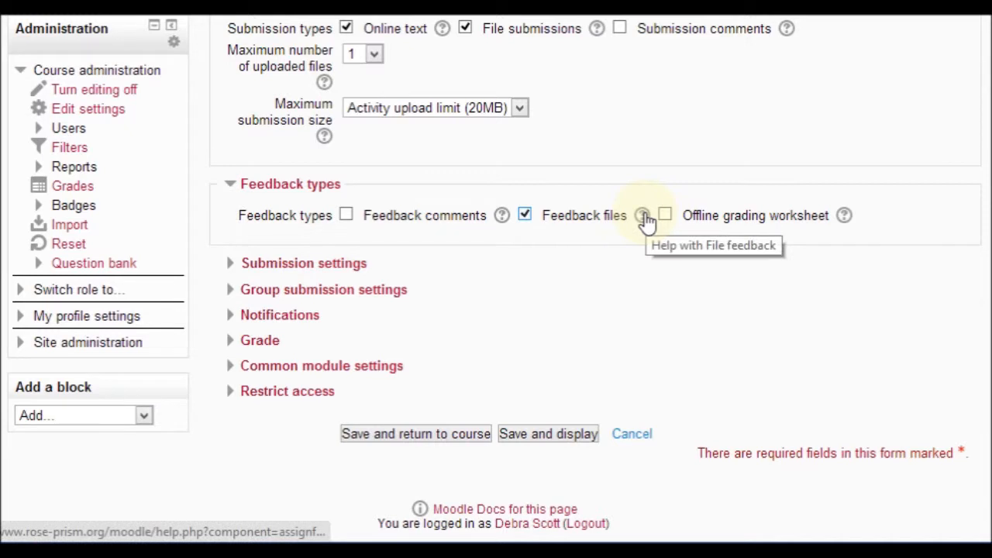
click(644, 218)
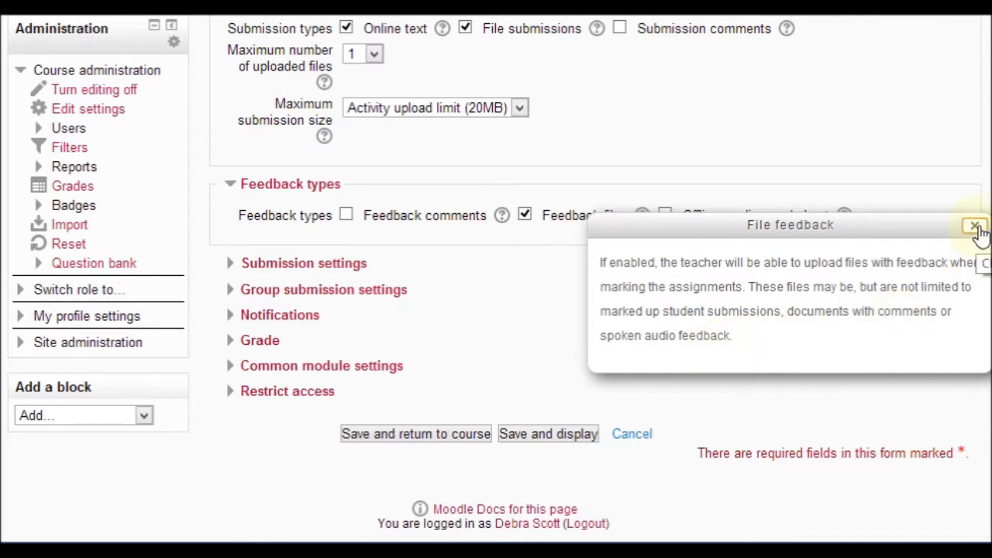
click(975, 227)
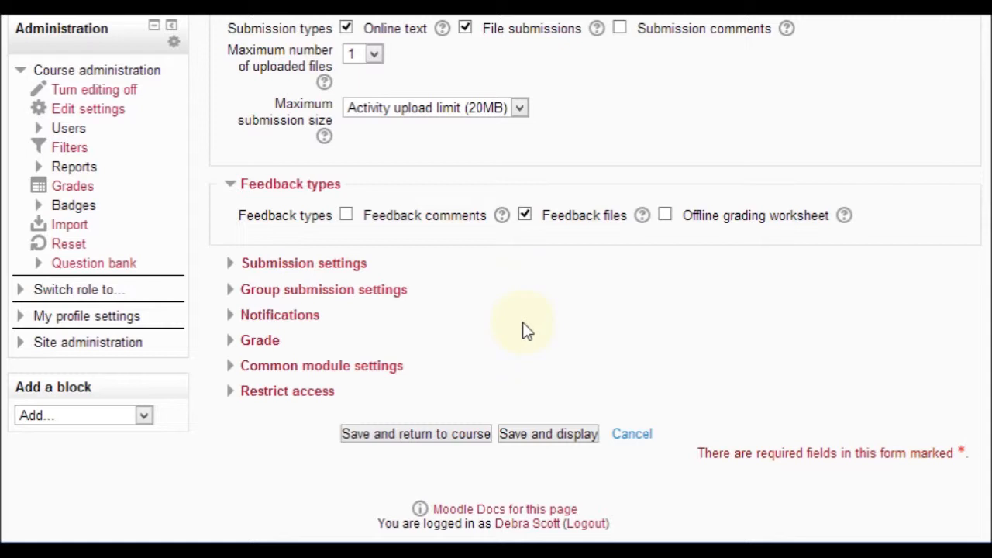
Step: Set Require students click submit button to Yes in the submission settings and expand the notification settings for review
click(229, 271)
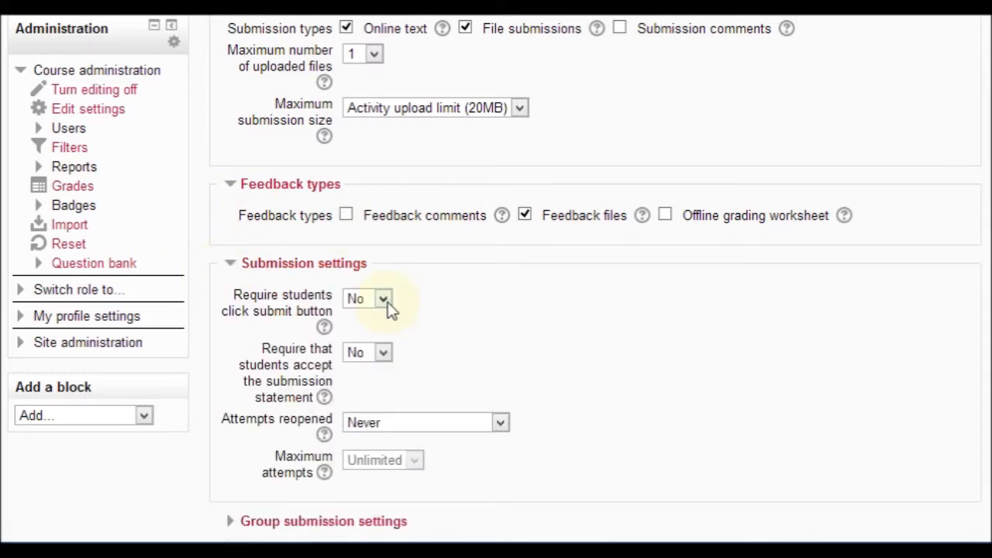
click(384, 300)
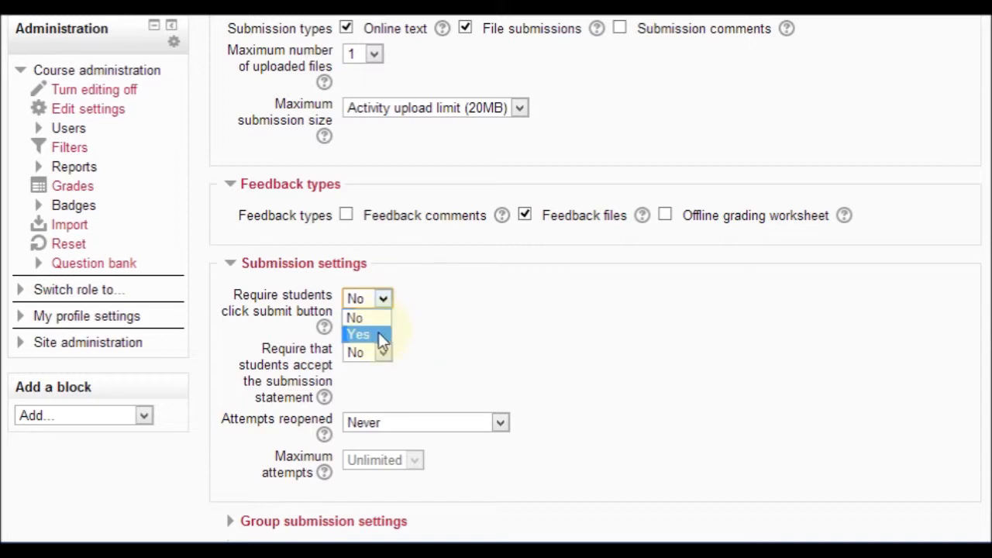
click(380, 333)
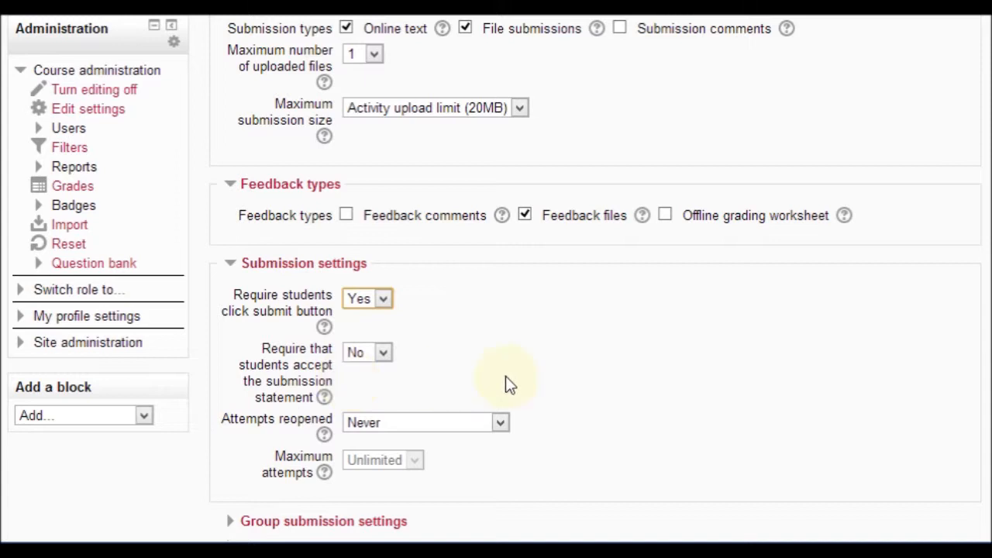
scroll(496, 279, down, 3)
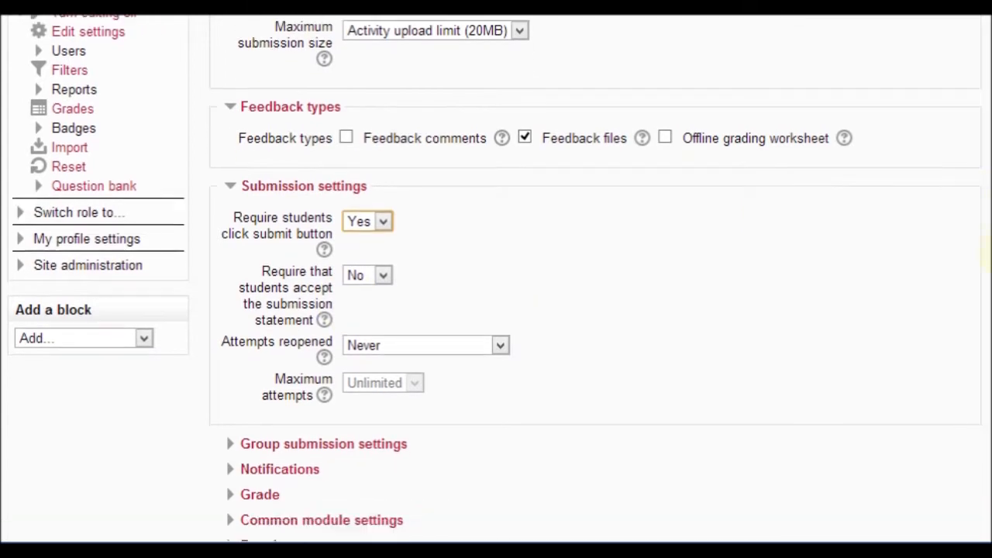
scroll(496, 279, down, 1)
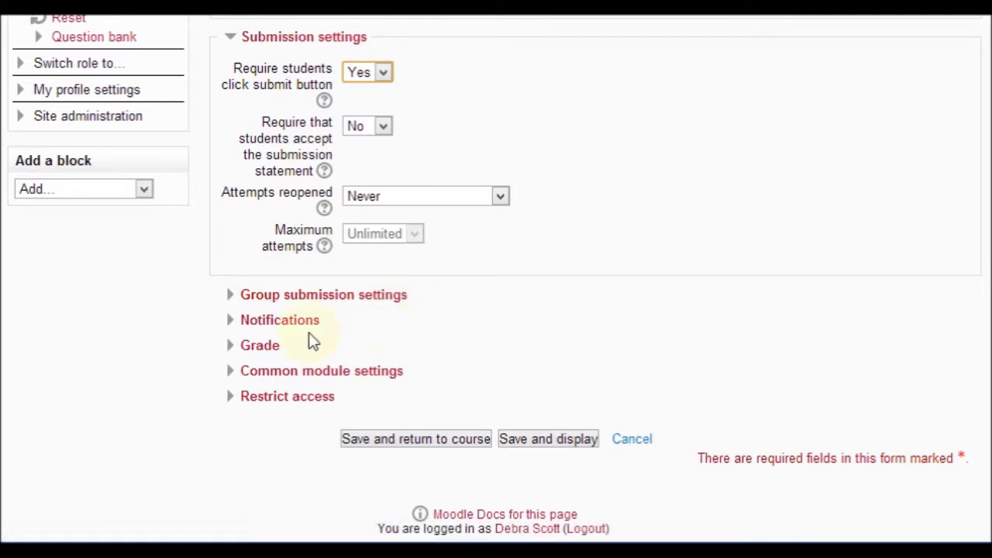
click(230, 322)
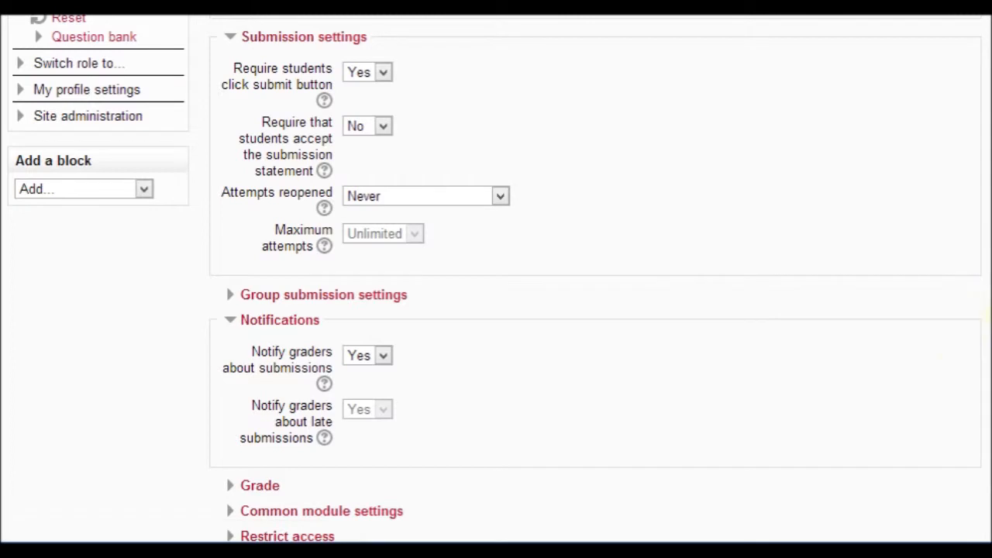
scroll(986, 341, down, 4)
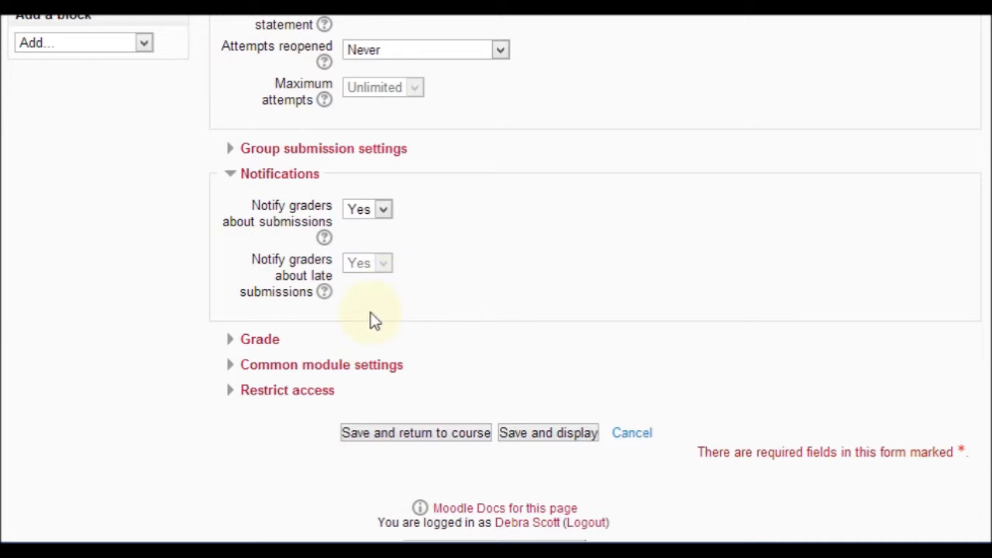
Step: Set the assignment's grade to 25 and keep Simple direct grading as the grading method
click(231, 346)
scroll(982, 364, down, 1)
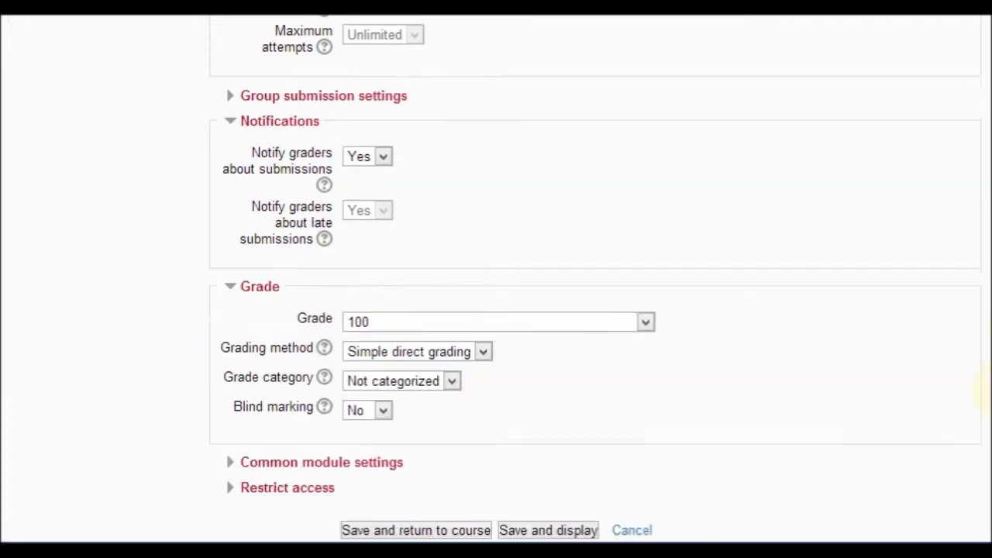
scroll(983, 391, down, 3)
click(646, 182)
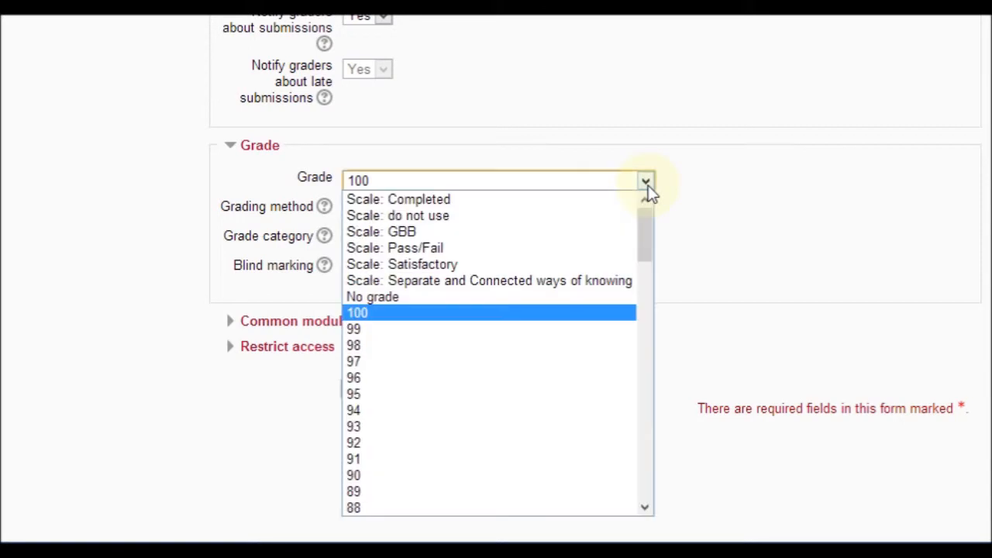
drag(648, 248, 673, 442)
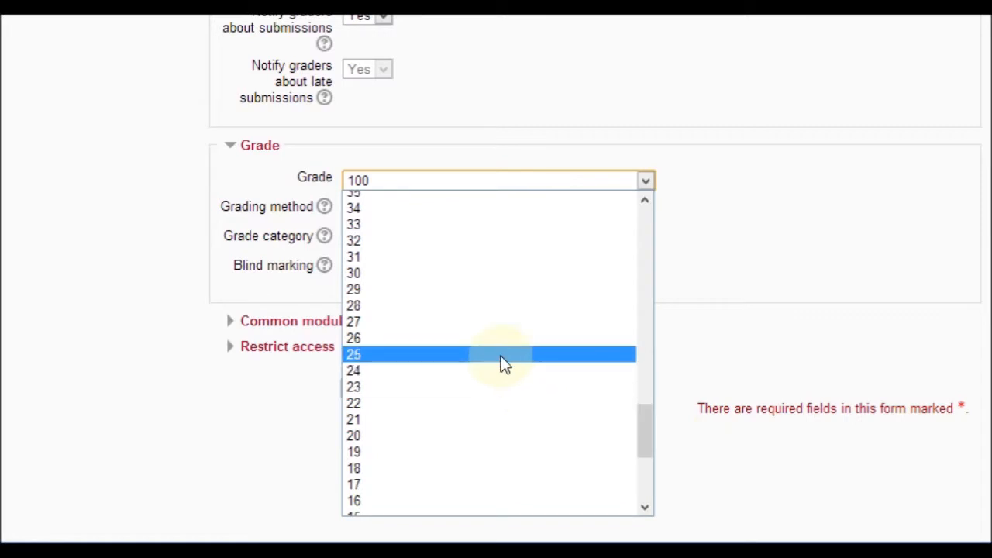
click(502, 356)
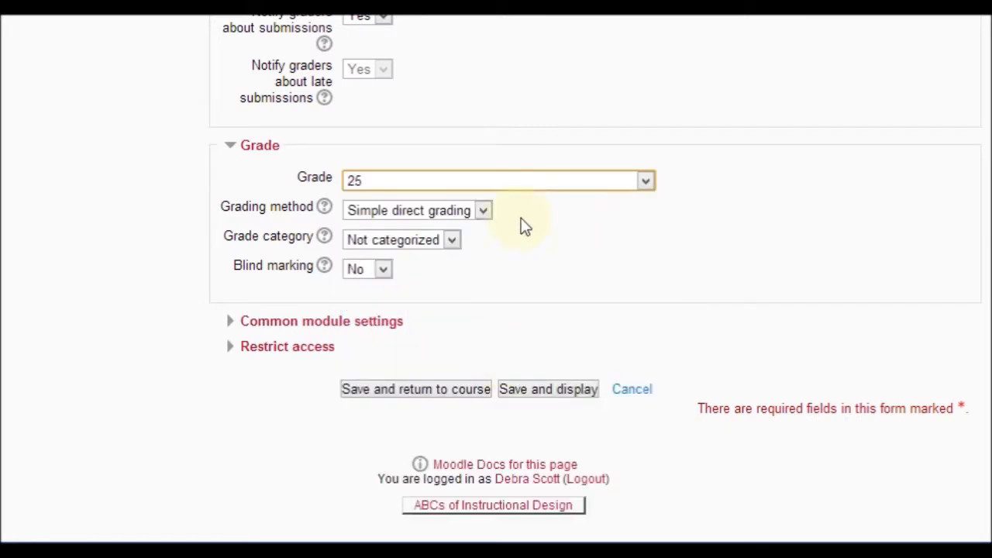
click(488, 210)
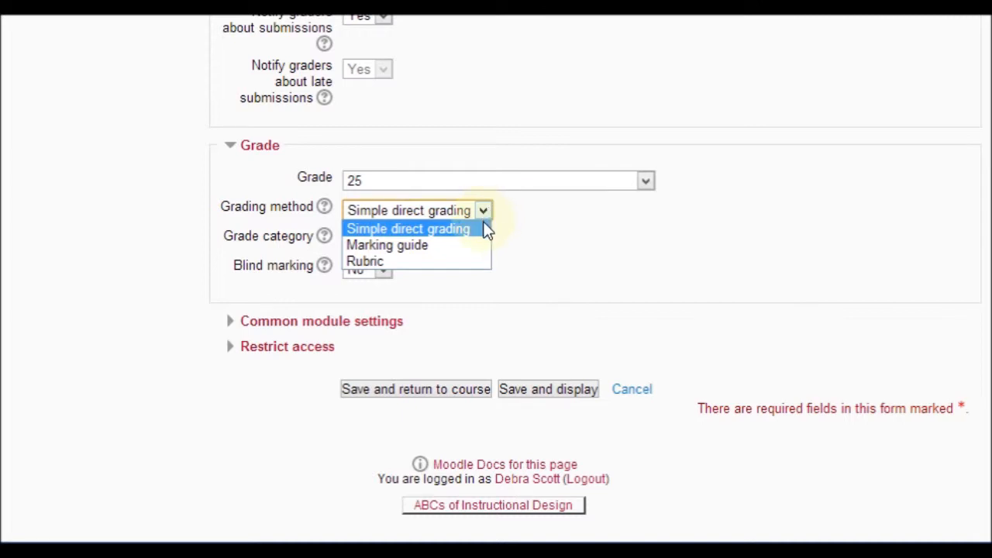
click(485, 229)
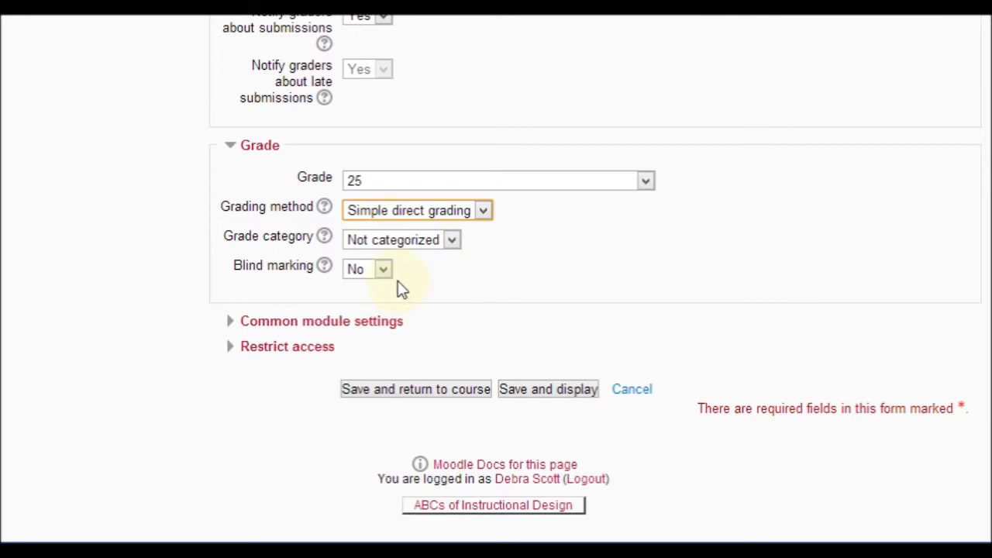
Step: Read the help on the ID number in the common module settings and enter Assign9 as the assignment's ID number
click(233, 326)
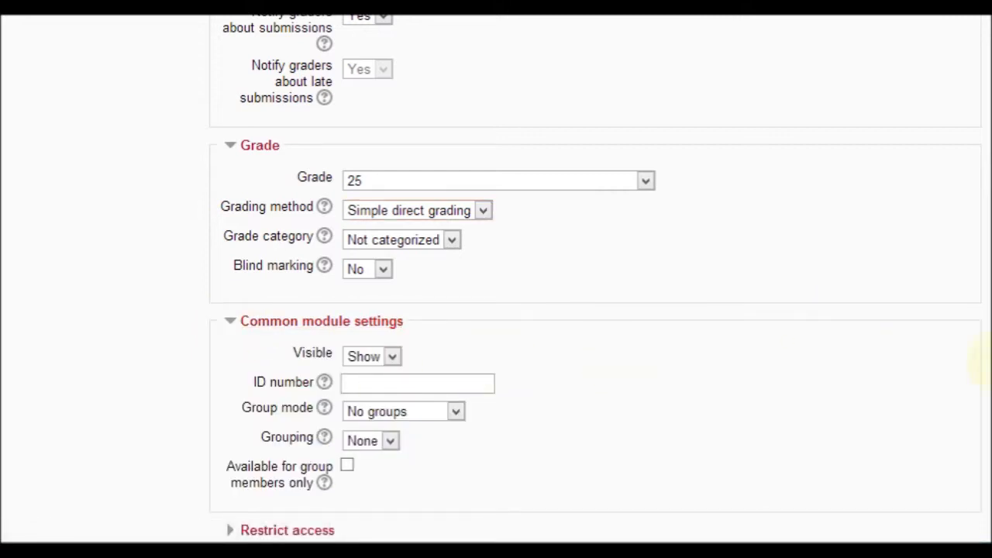
scroll(982, 366, down, 3)
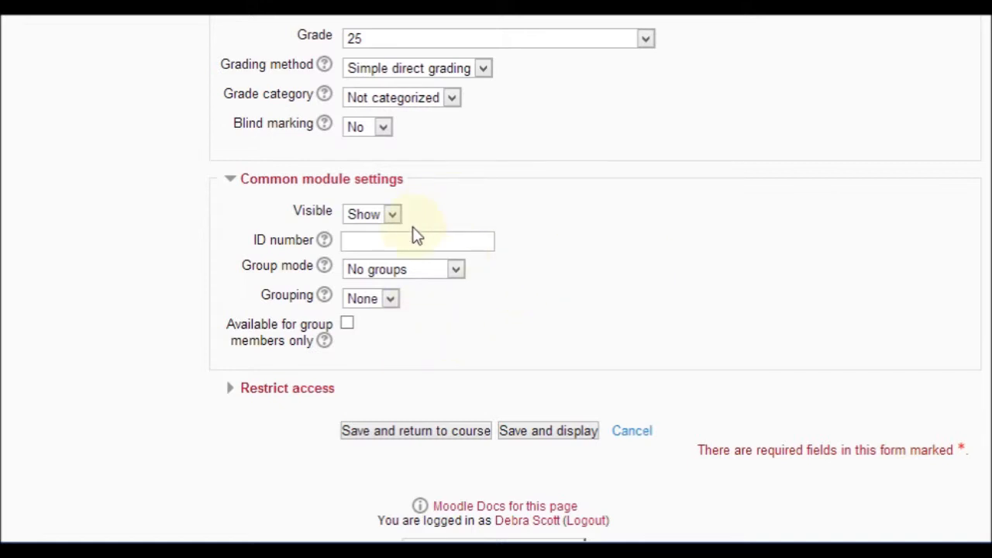
click(325, 243)
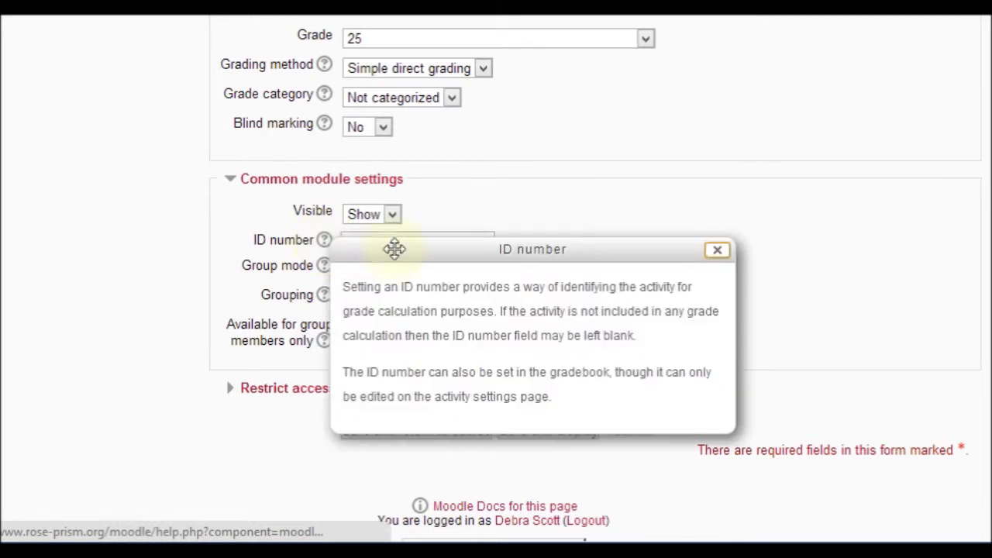
drag(536, 248, 747, 108)
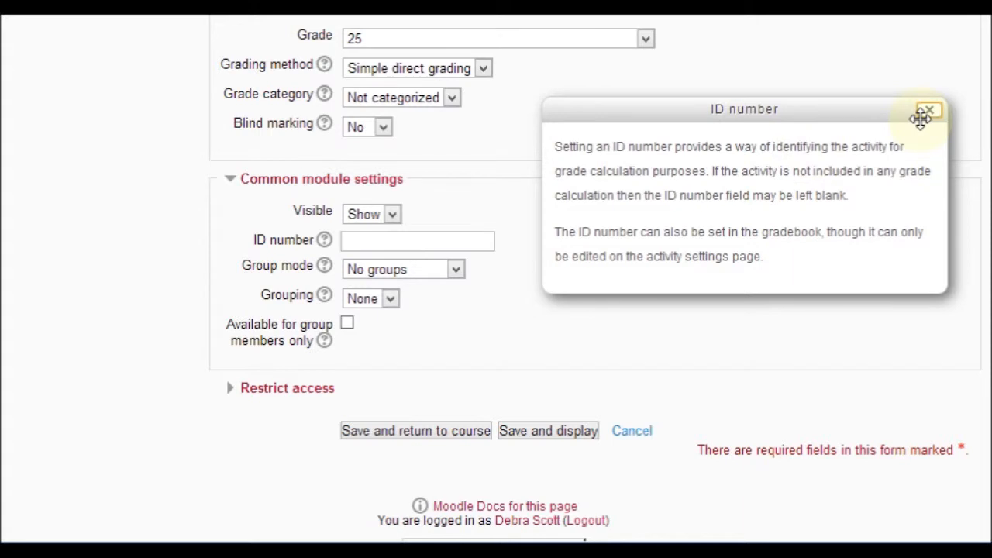
click(929, 112)
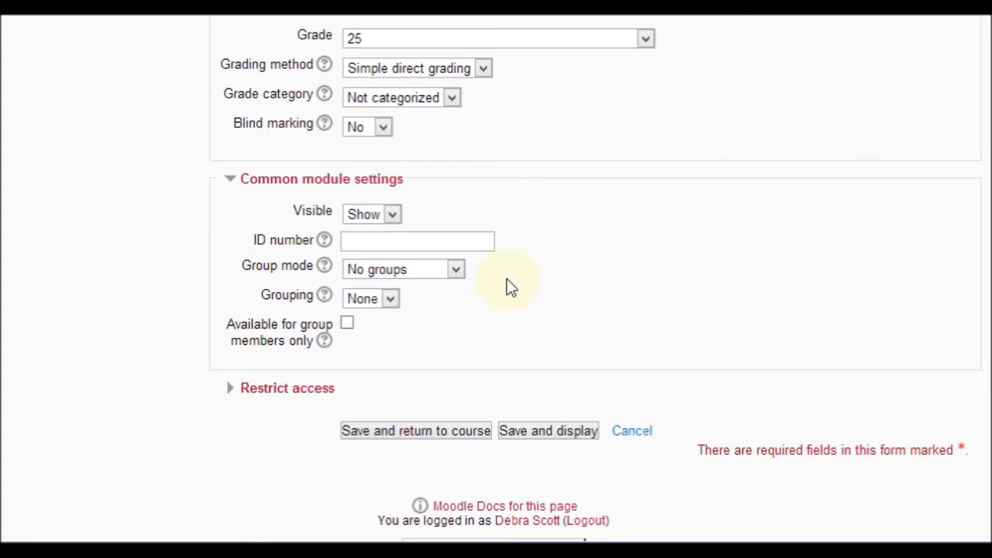
click(447, 242)
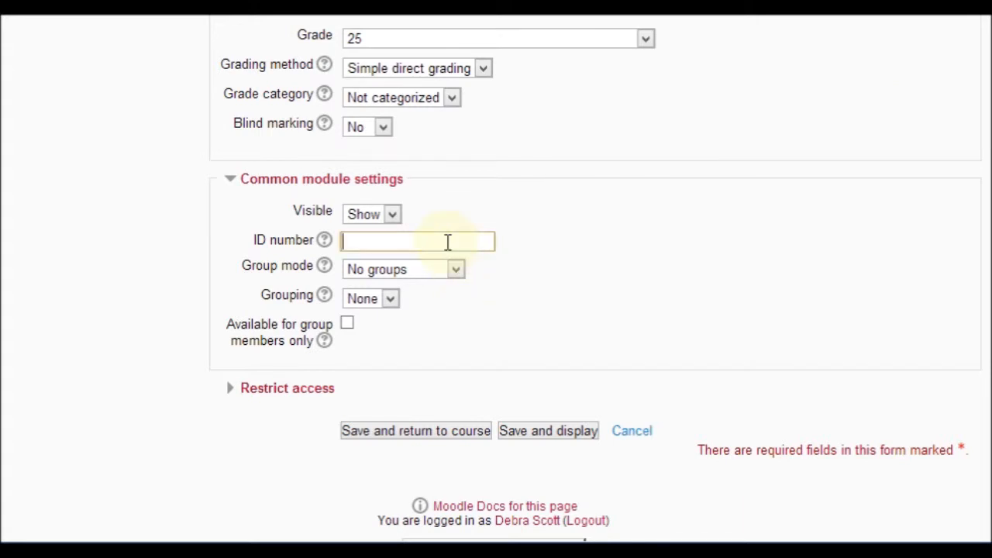
text(Assign9)
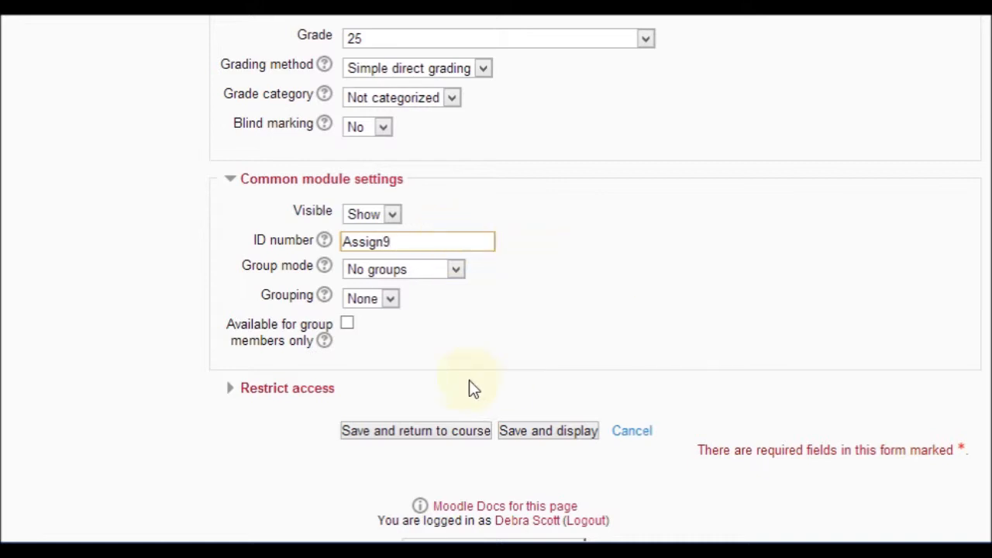
Step: Enable the Allow access from restriction and set it to 4 September 2013 at 12:00
click(231, 392)
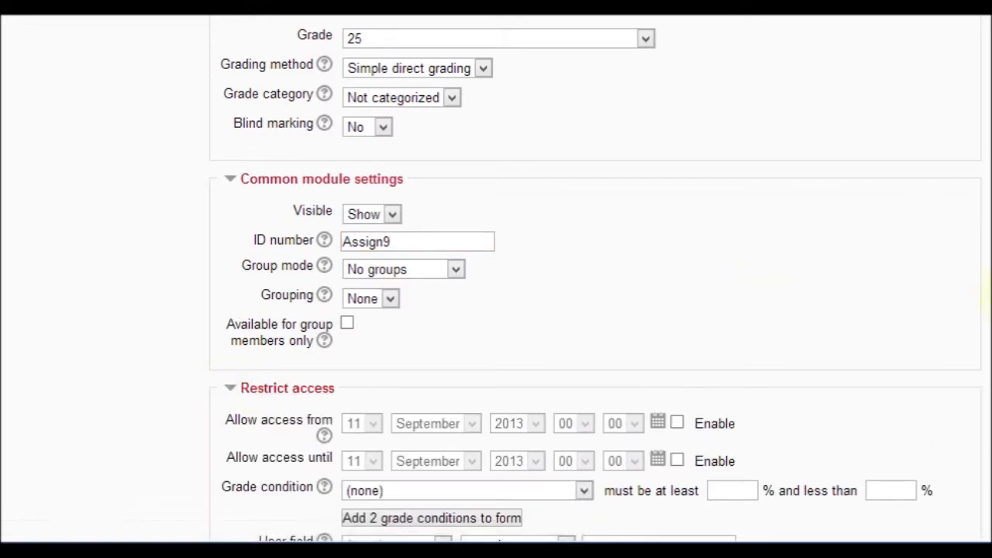
scroll(893, 189, down, 3)
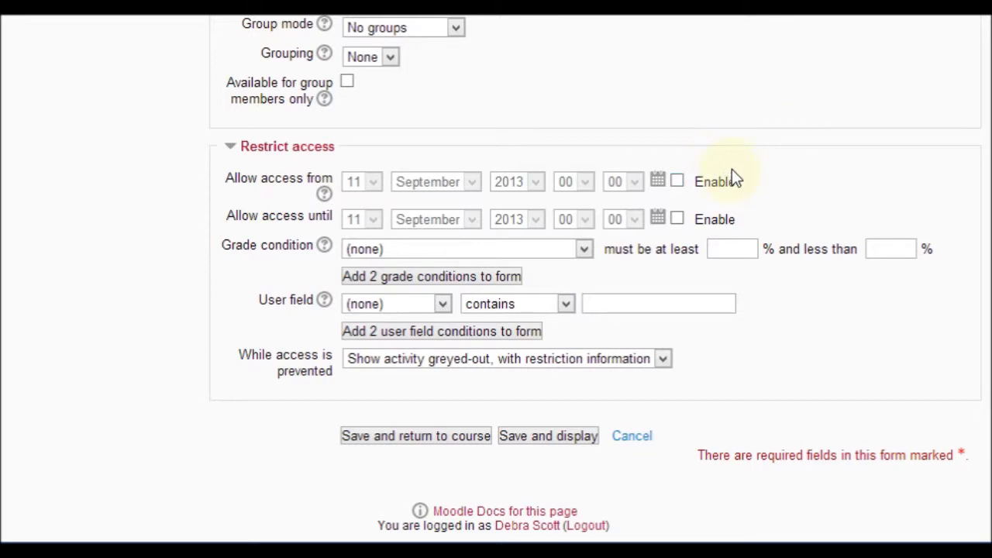
click(678, 181)
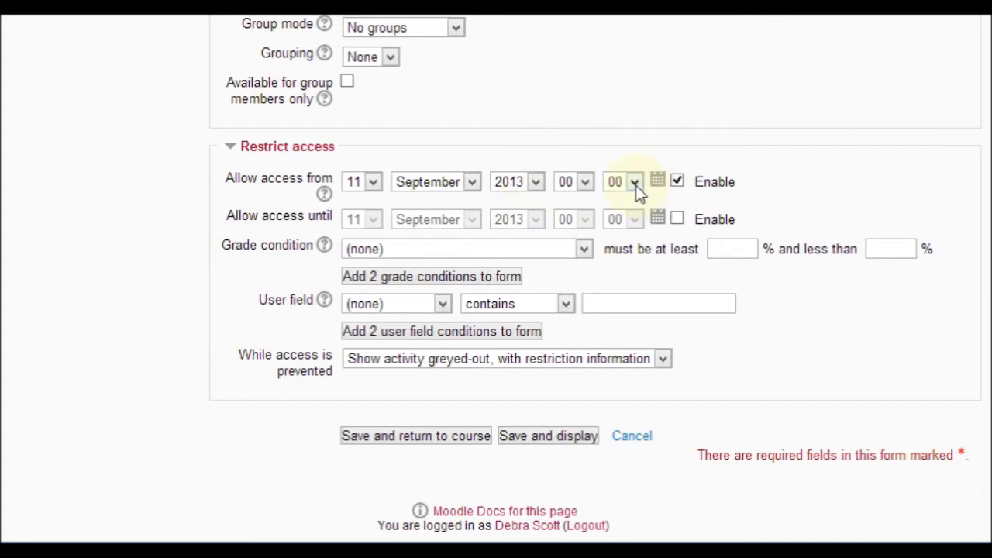
click(657, 184)
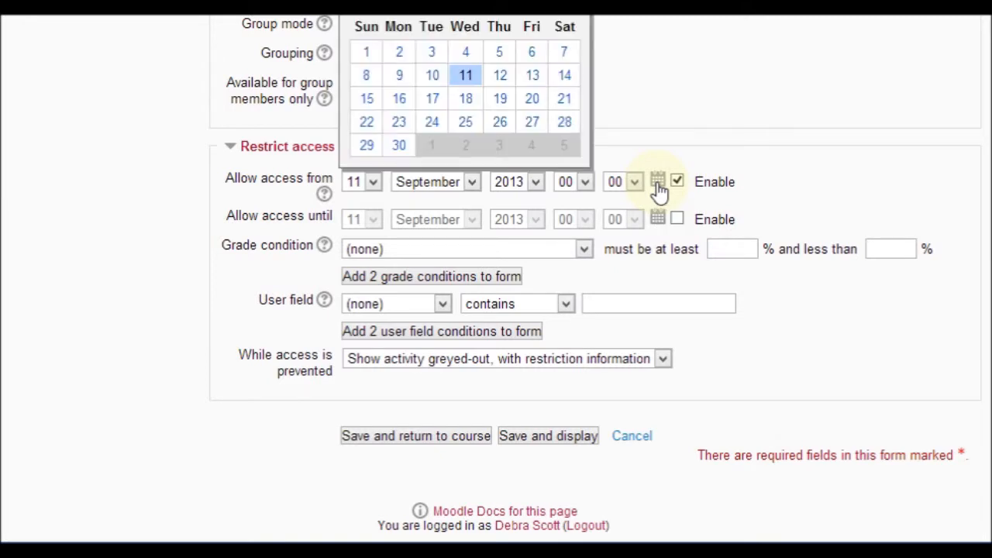
click(470, 53)
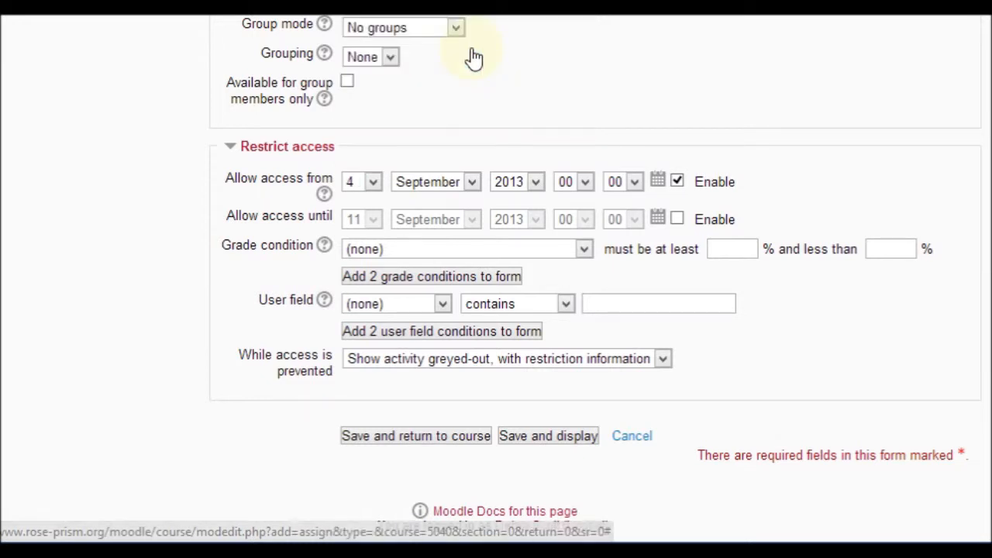
click(585, 182)
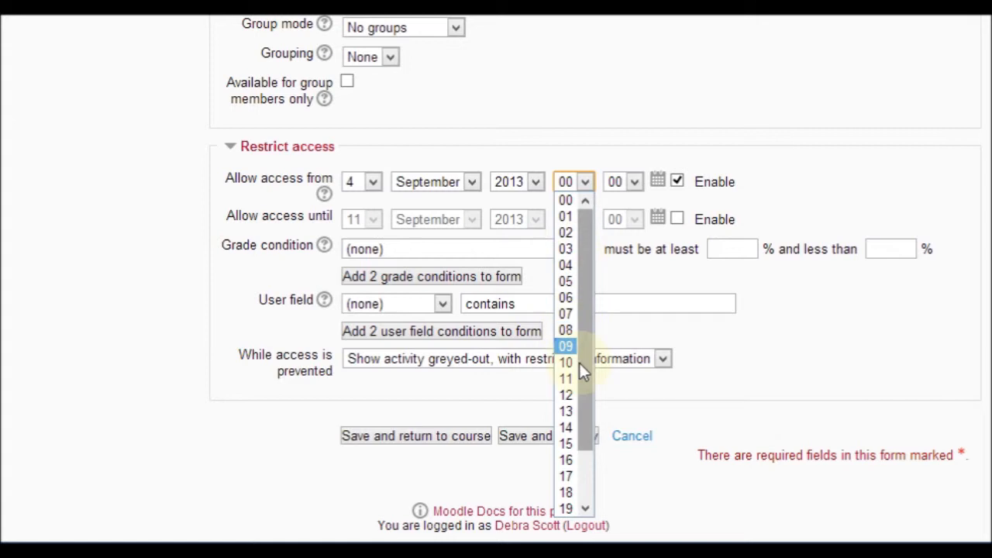
click(566, 395)
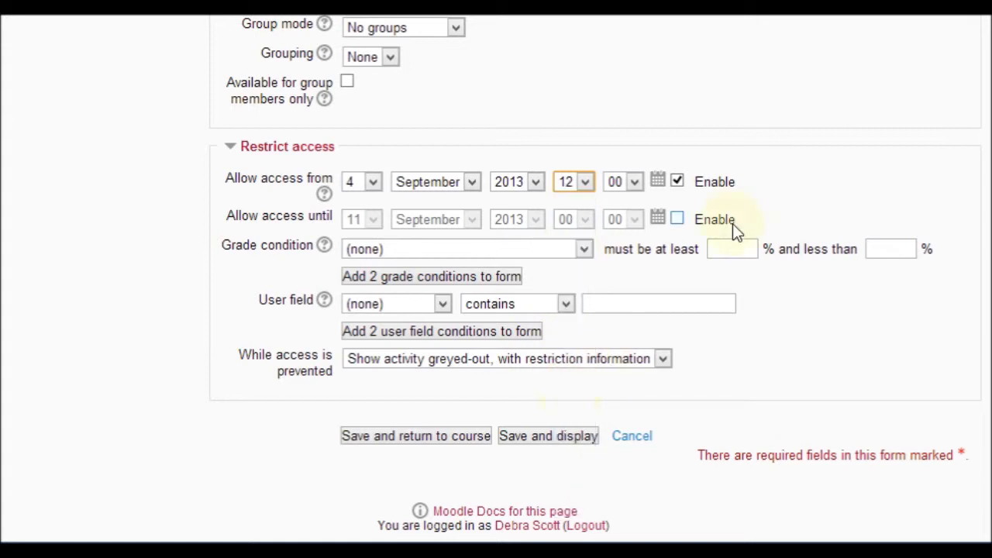
Step: Enable the Allow access until restriction and set it to 25 September 2013 at 23:55
click(679, 219)
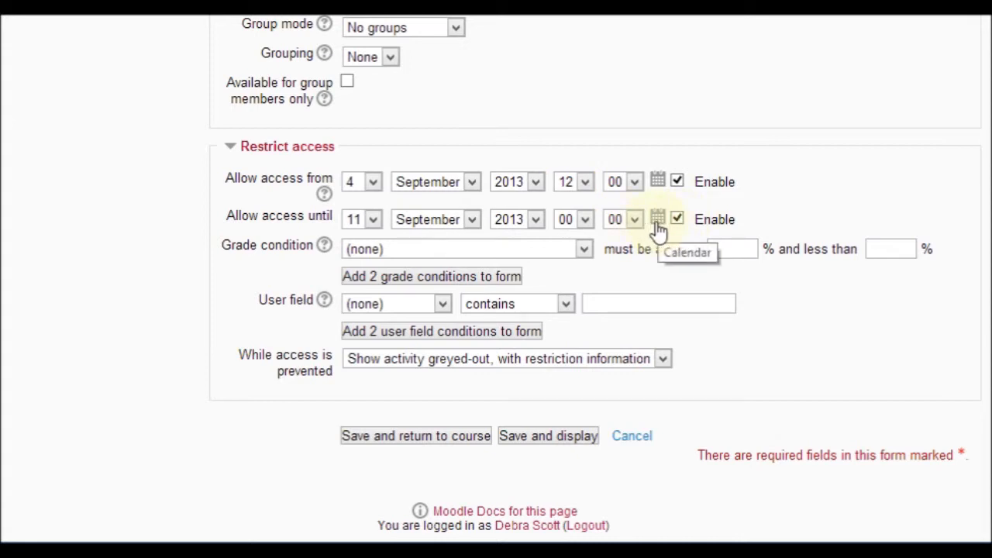
click(658, 223)
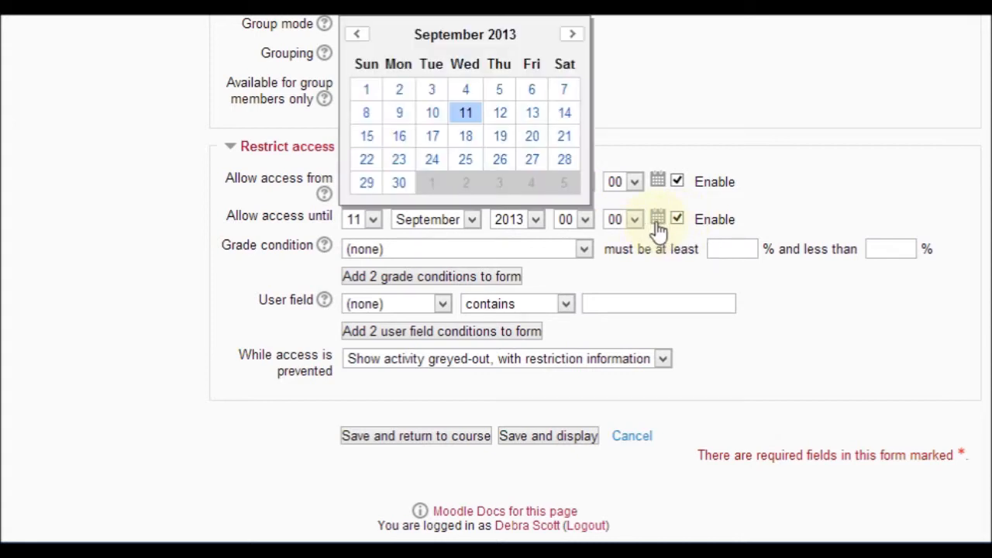
click(466, 163)
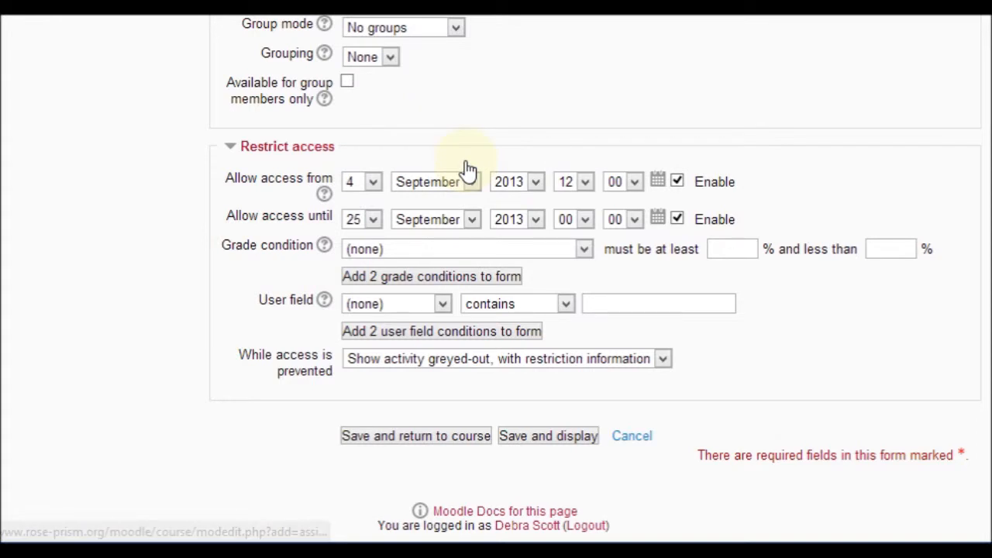
click(585, 220)
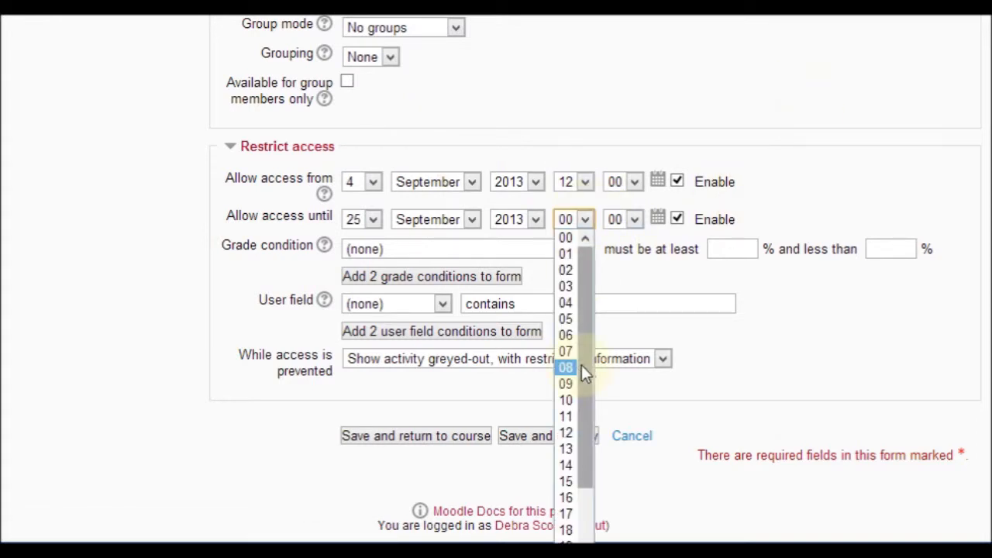
scroll(584, 411, down, 2)
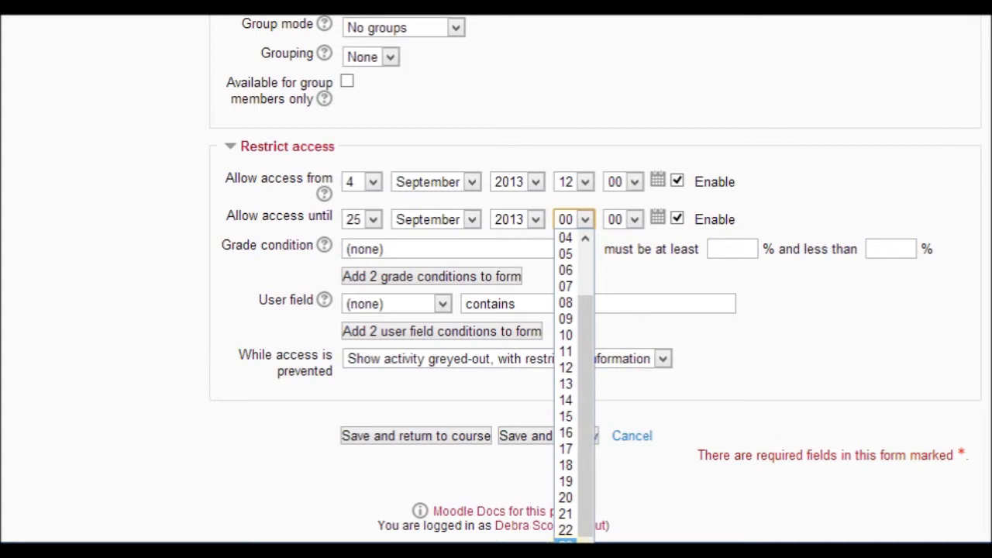
click(566, 542)
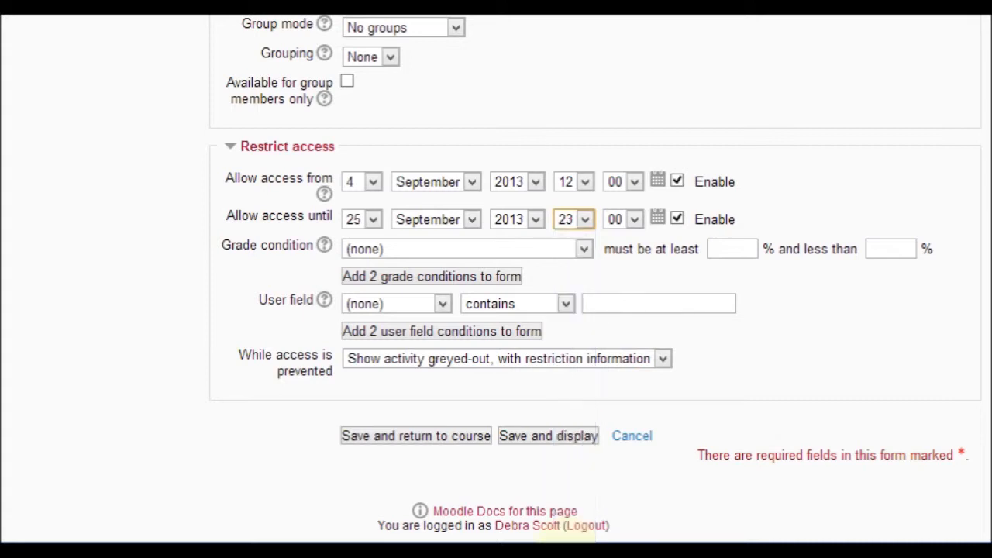
click(635, 219)
click(632, 418)
click(632, 418)
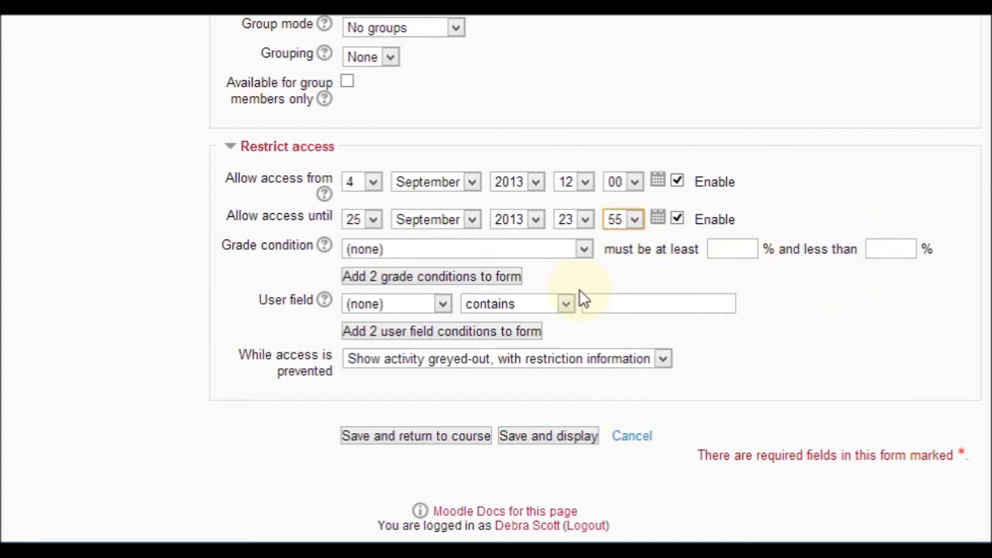
Step: Try a grade condition of at least 75% on Instructional Design Assessment Task and reset the condition to (none)
click(585, 249)
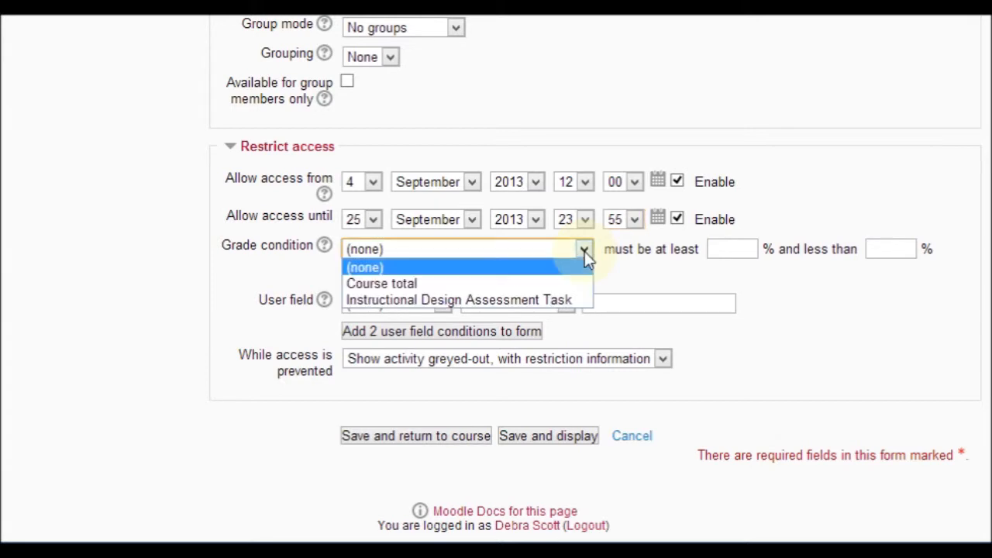
click(574, 300)
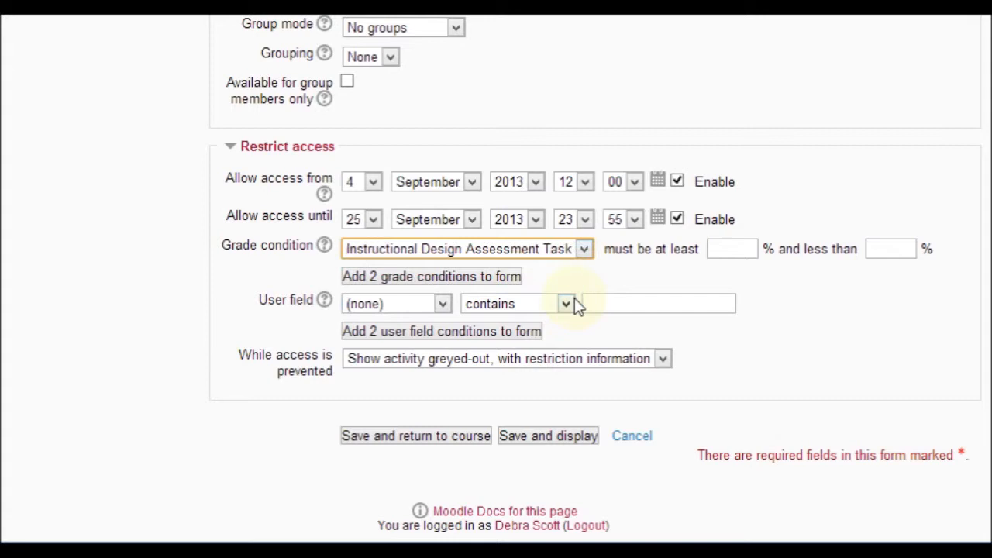
click(739, 246)
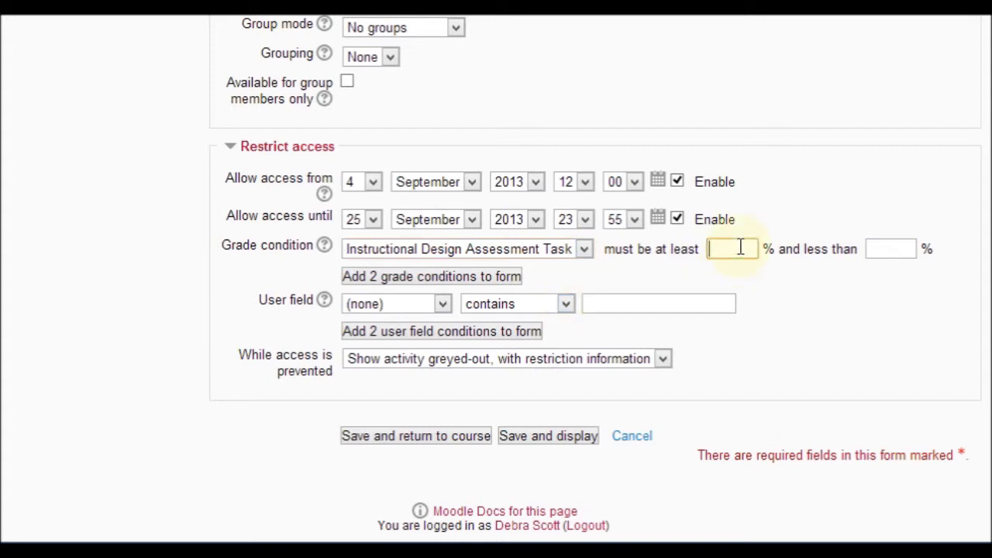
text(75)
key(BackSpace)
key(BackSpace)
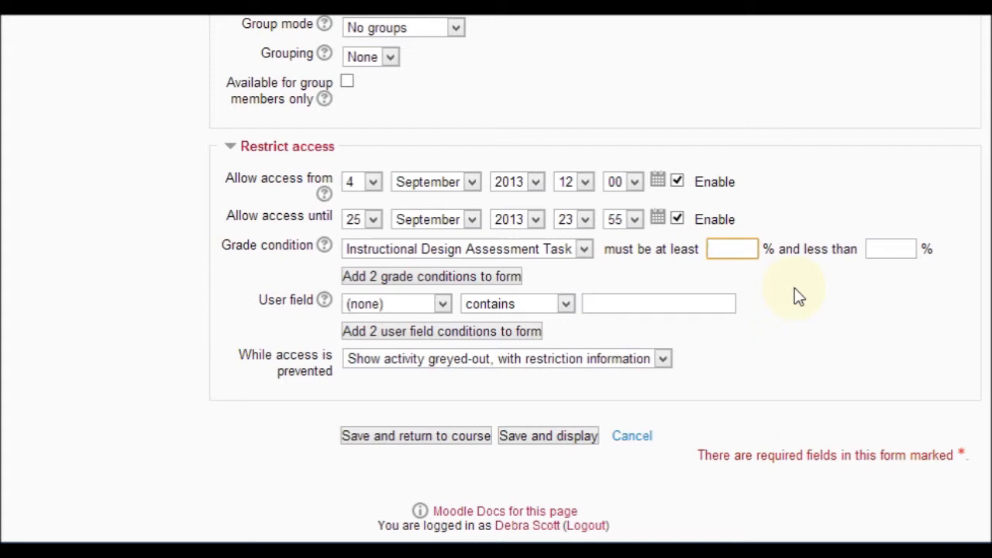
click(585, 252)
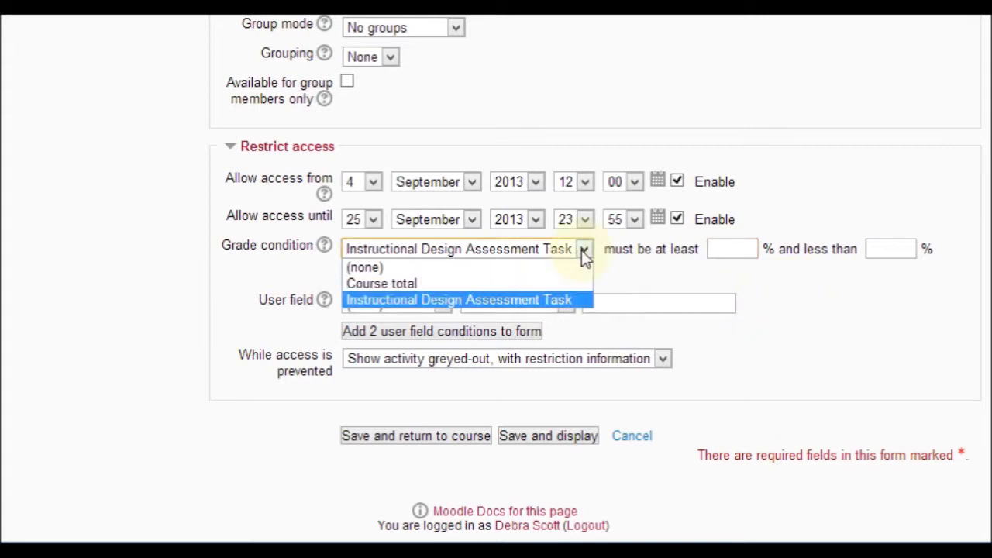
click(550, 268)
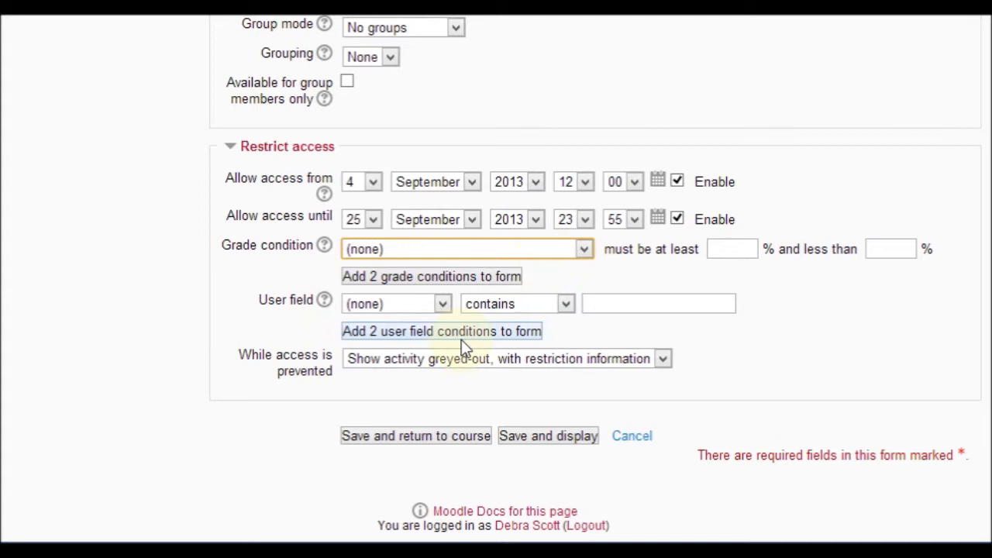
Step: Check the user field and access-prevented options, keep Show activity greyed-out, with restriction information, and save and display the assignment
click(443, 305)
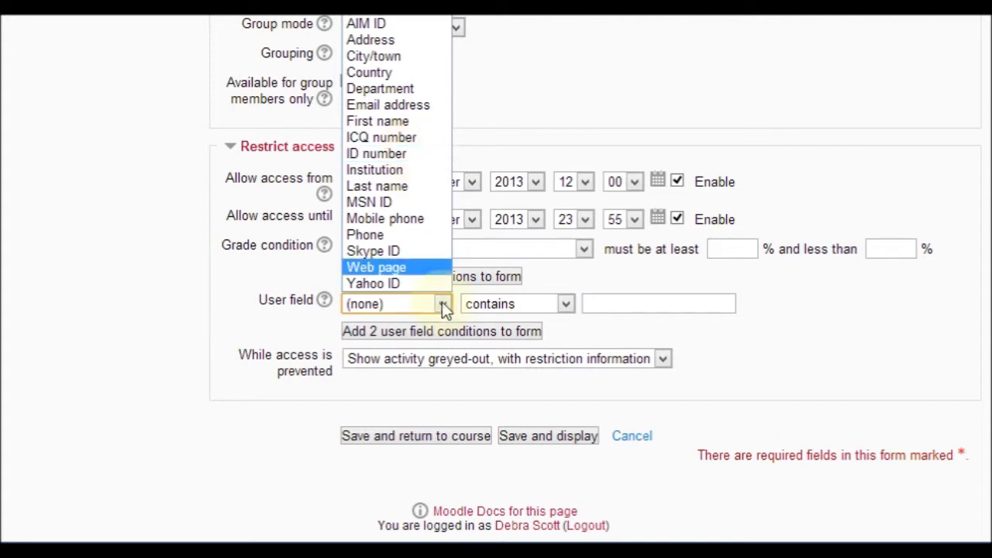
click(695, 348)
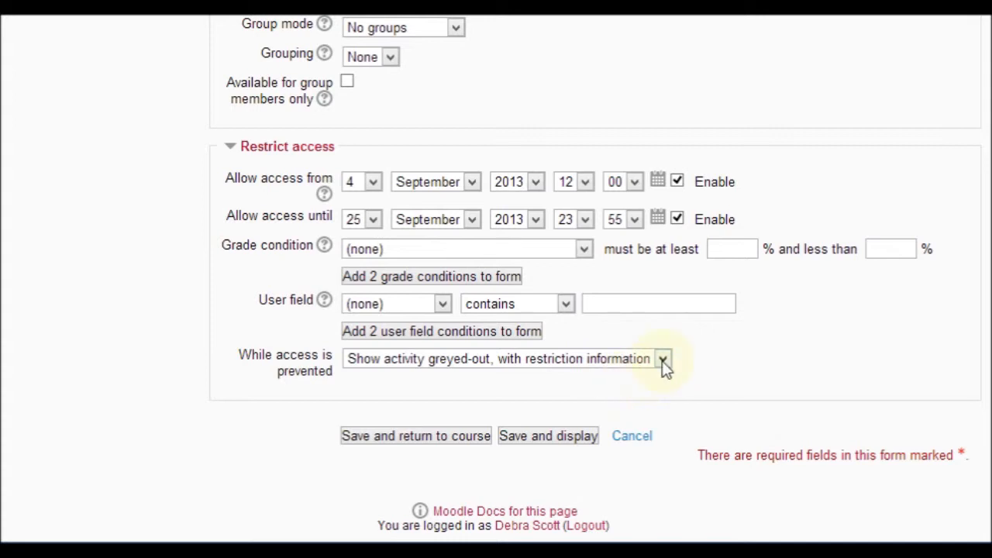
click(663, 360)
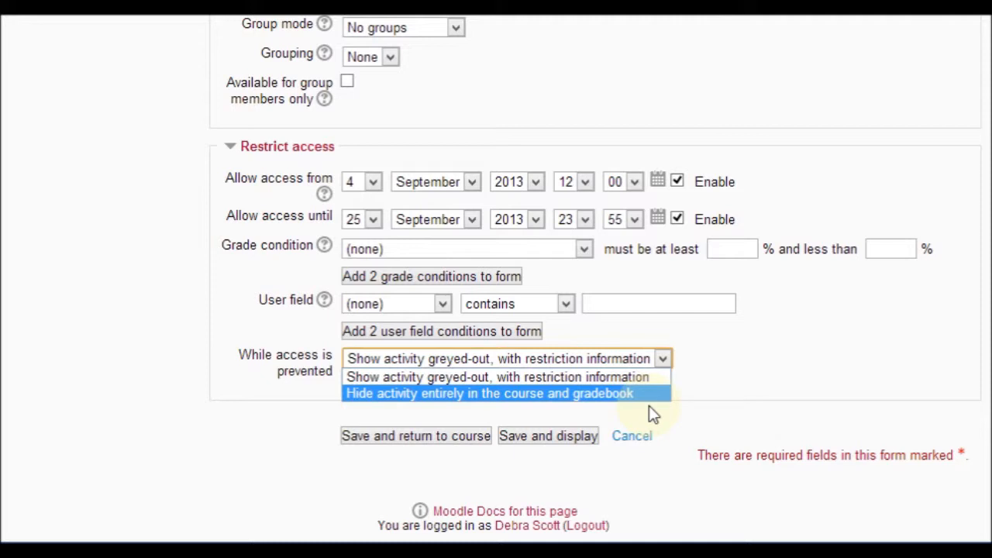
click(719, 367)
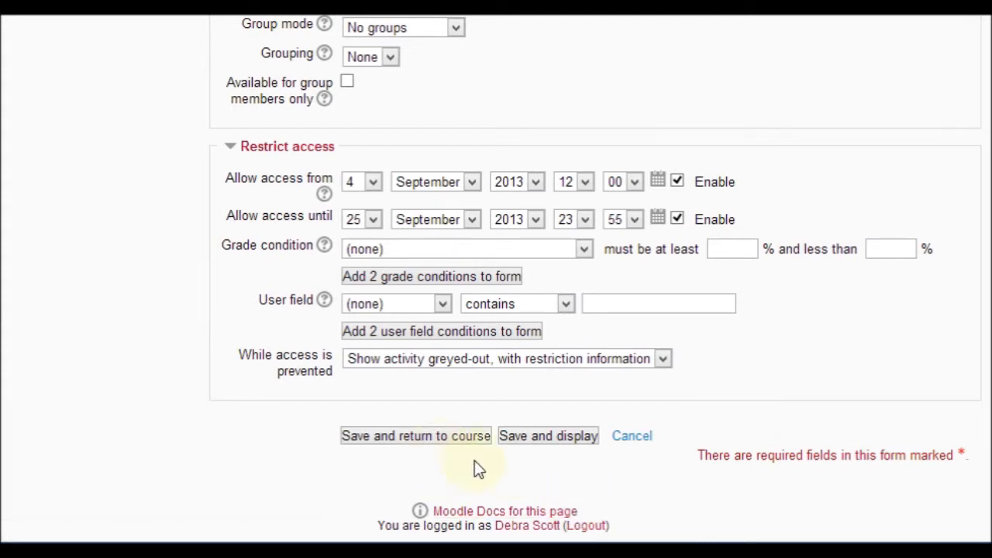
click(551, 437)
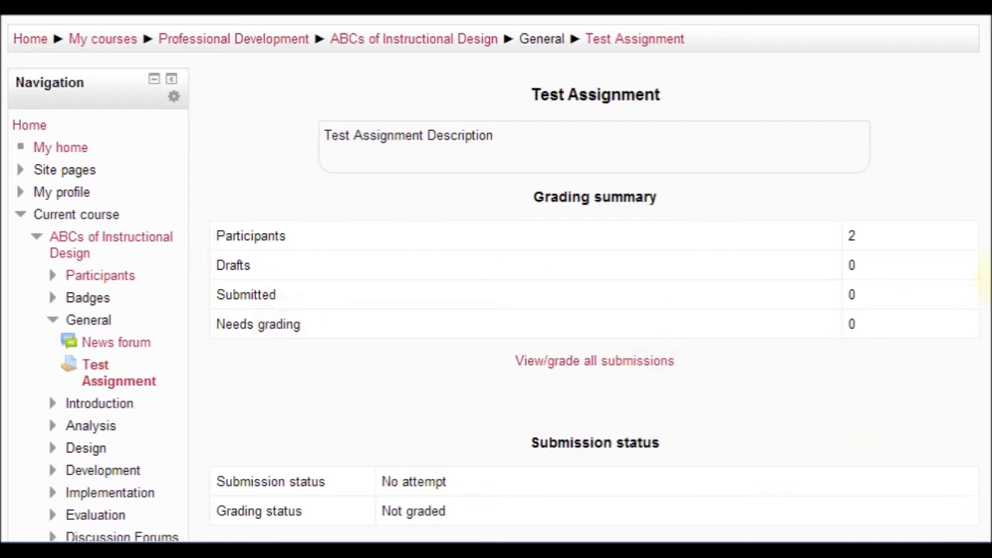
Step: Review the saved assignment's grading summary and submission status, and return to the ABCs of Instructional Design course page
scroll(981, 186, down, 3)
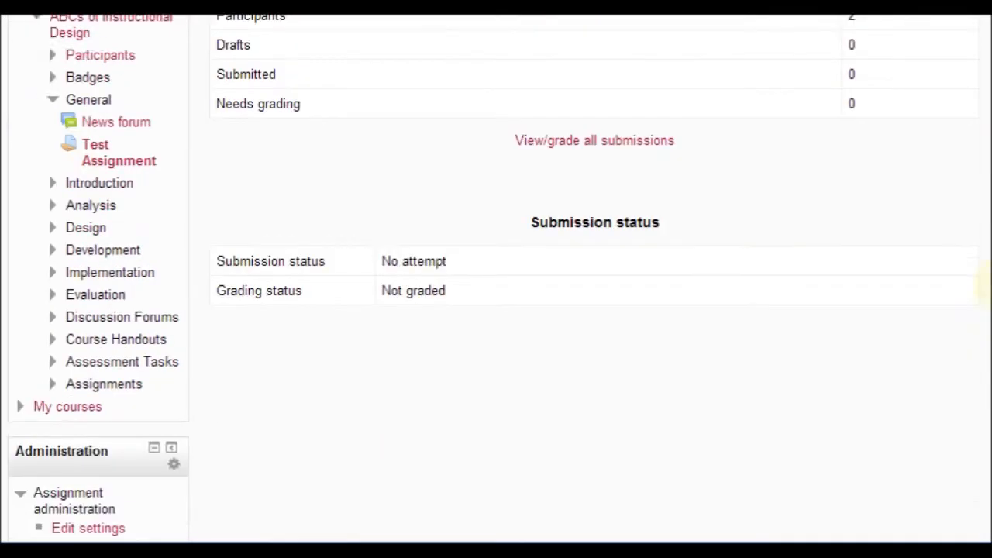
drag(991, 299, 991, 302)
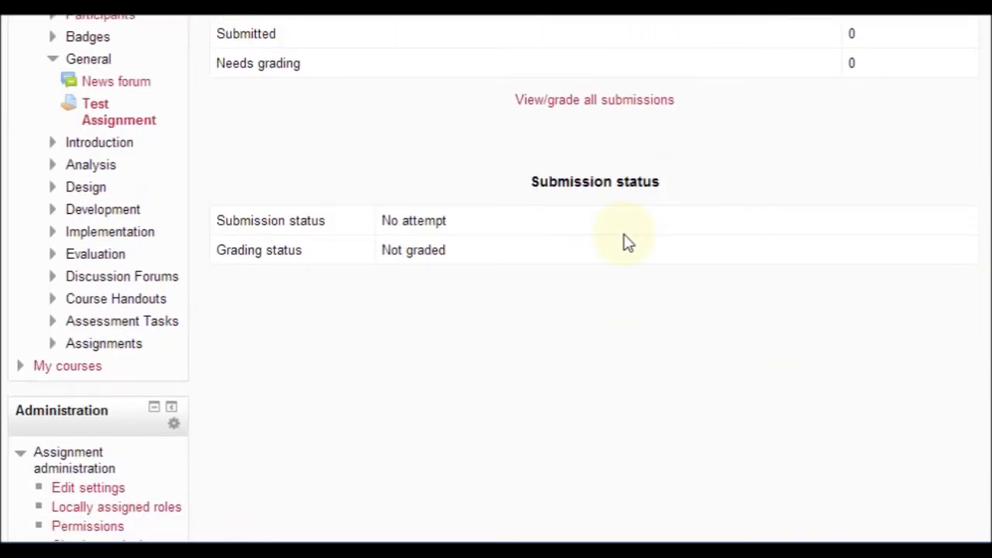
drag(988, 233, 985, 109)
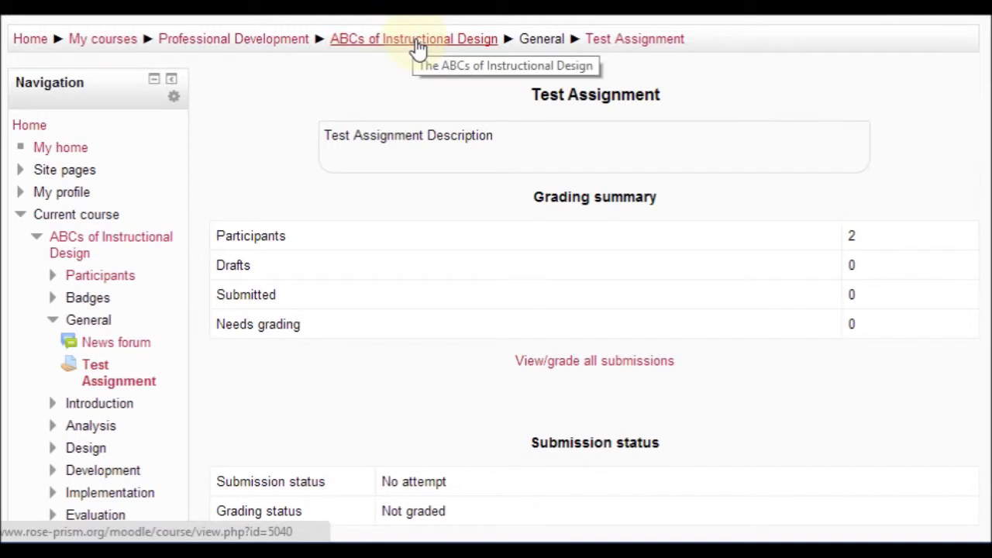
click(419, 47)
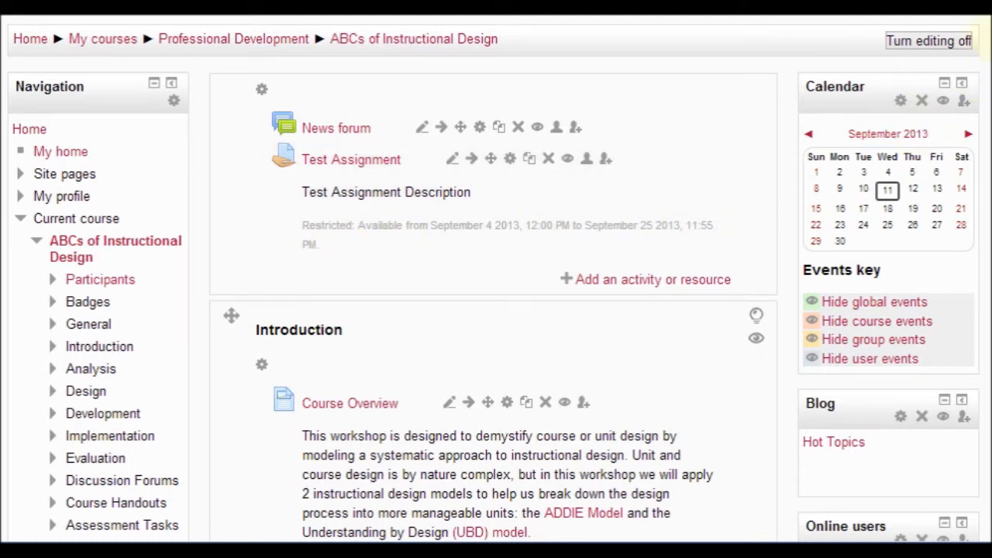
Step: Switch the course view to the Student role
scroll(495, 279, down, 8)
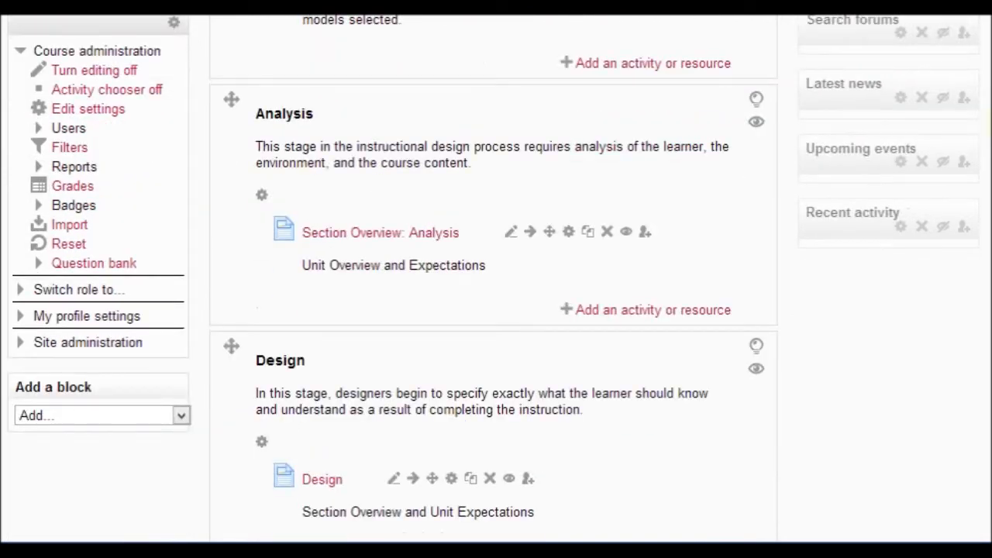
scroll(852, 147, up, 1)
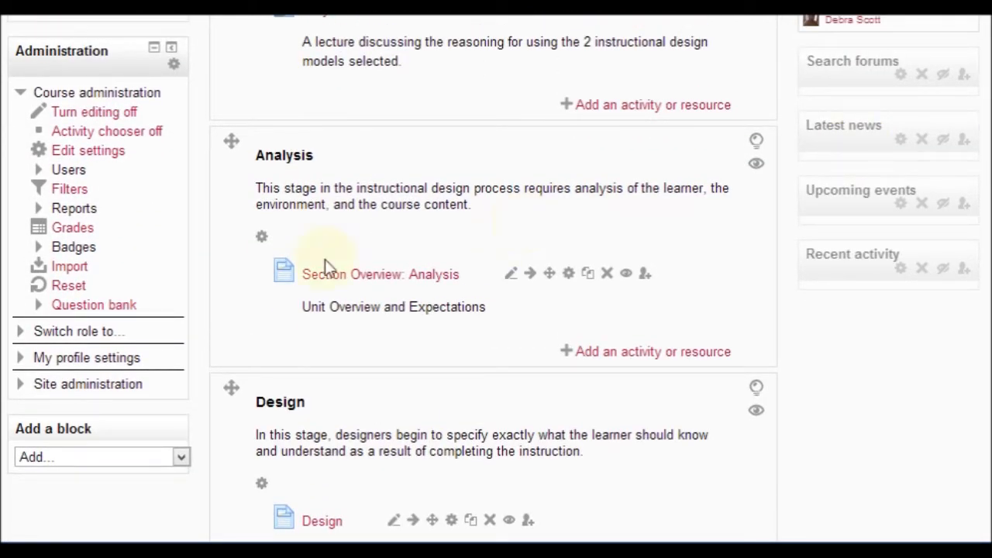
click(18, 332)
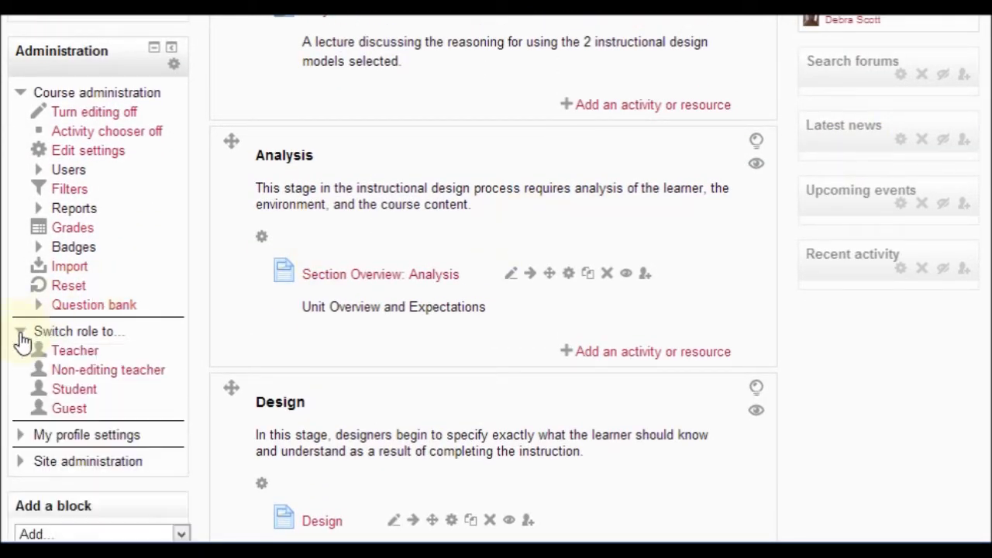
click(73, 390)
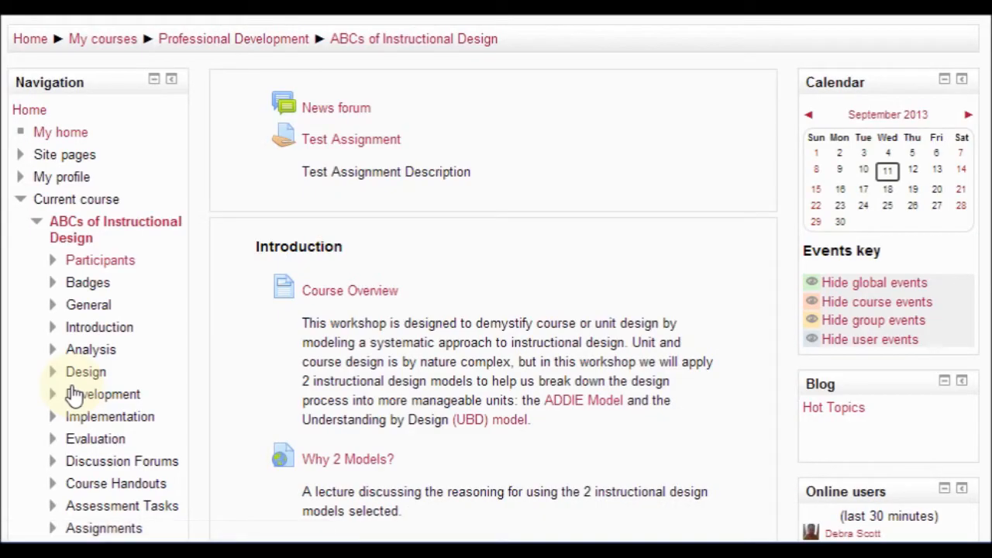
Step: Open Test Assignment as a student, examine the online text and file submission areas of a new submission, and cancel it
click(379, 148)
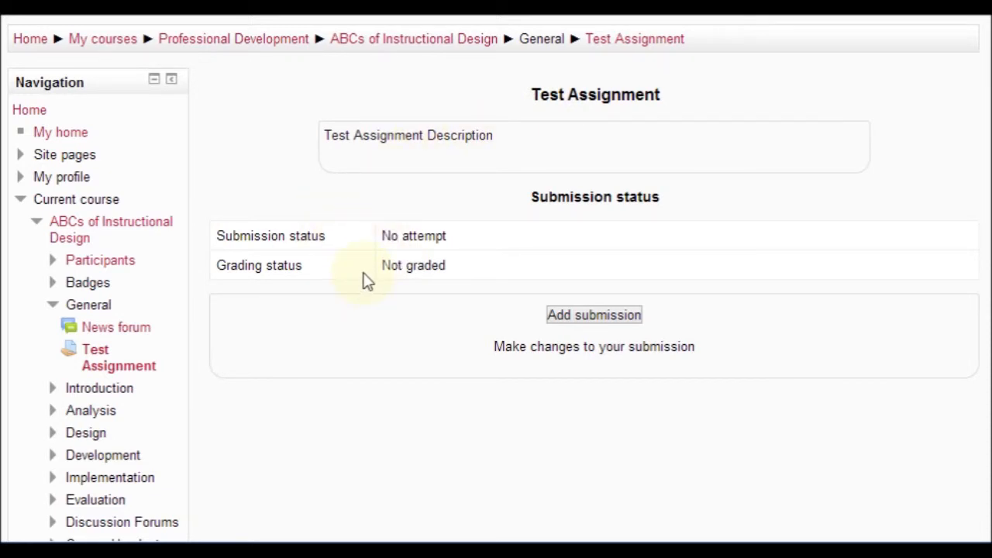
click(603, 318)
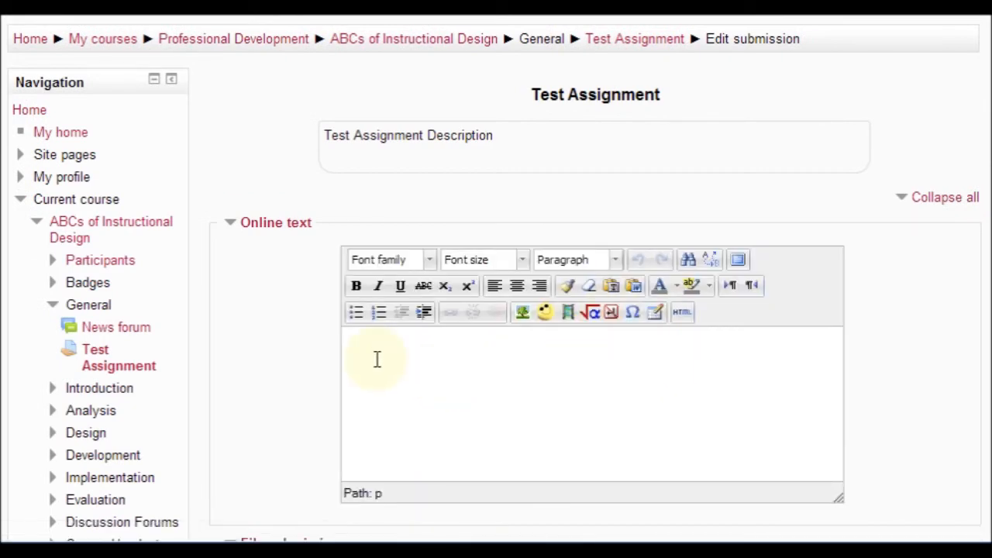
click(376, 355)
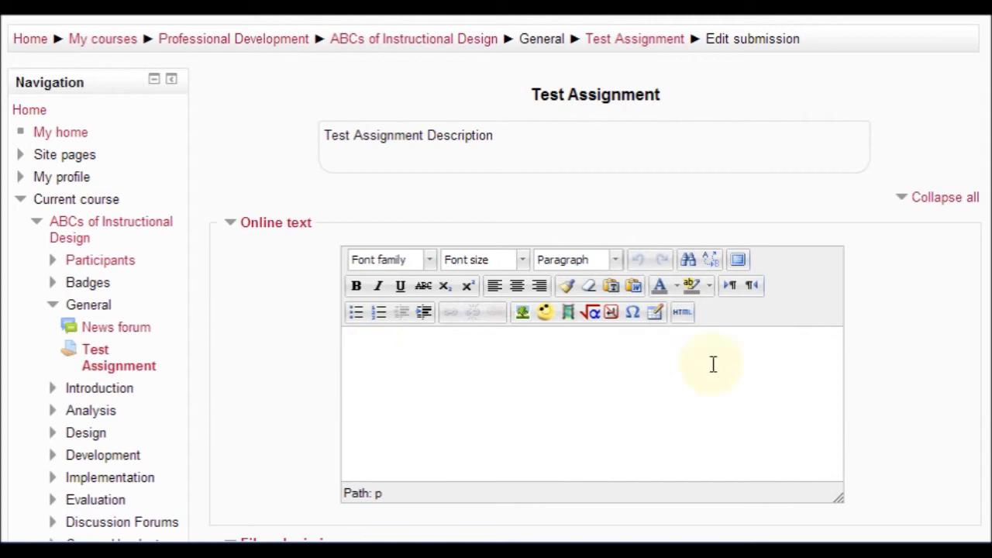
scroll(985, 298, down, 3)
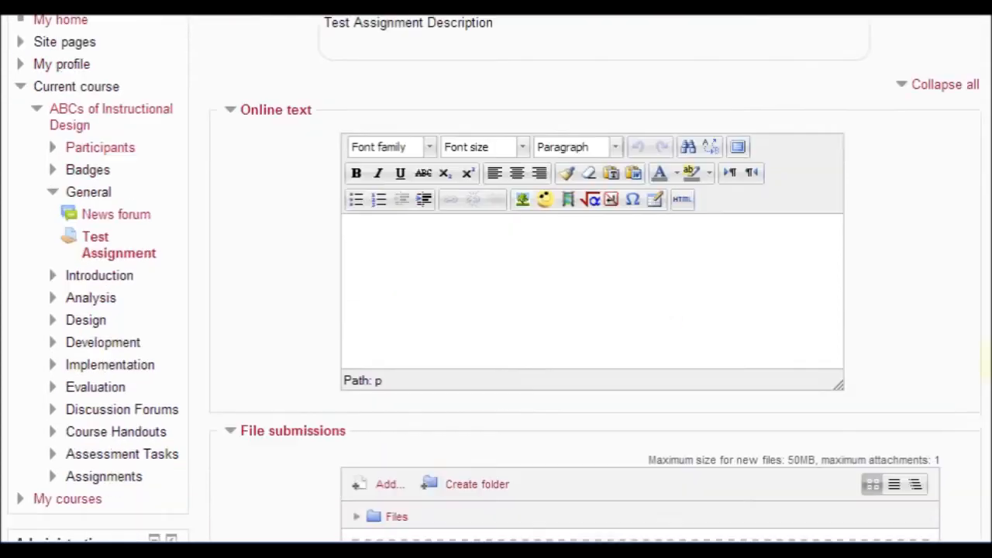
scroll(987, 403, down, 1)
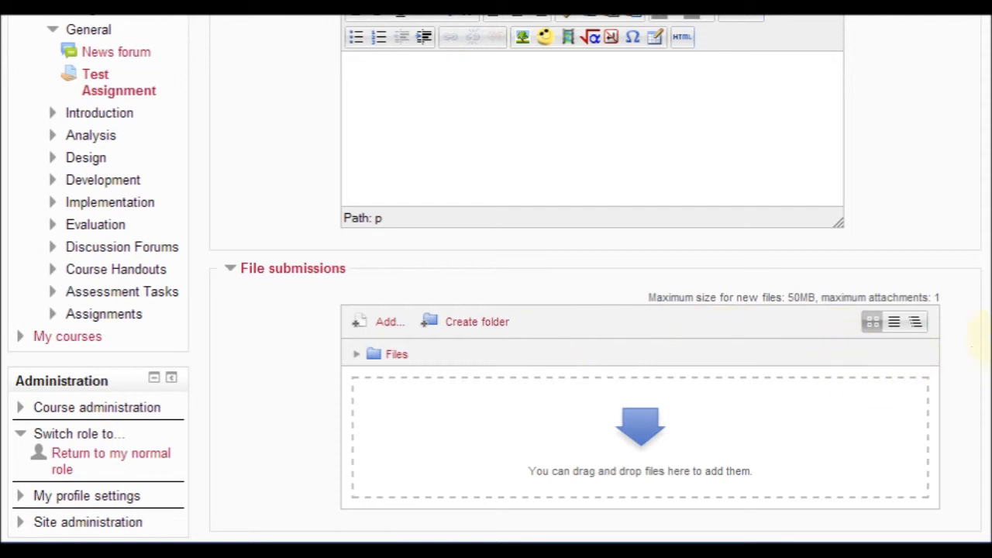
scroll(980, 340, down, 2)
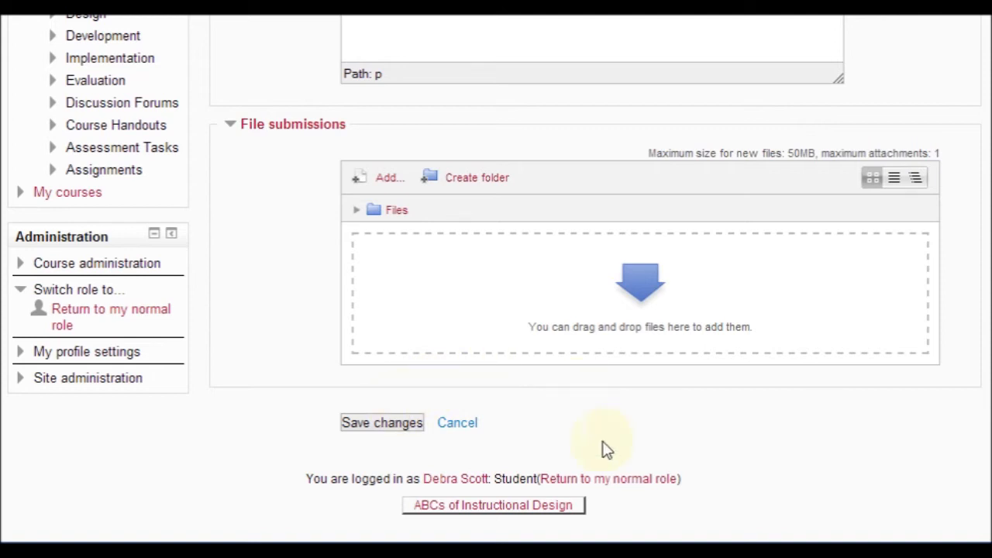
click(458, 423)
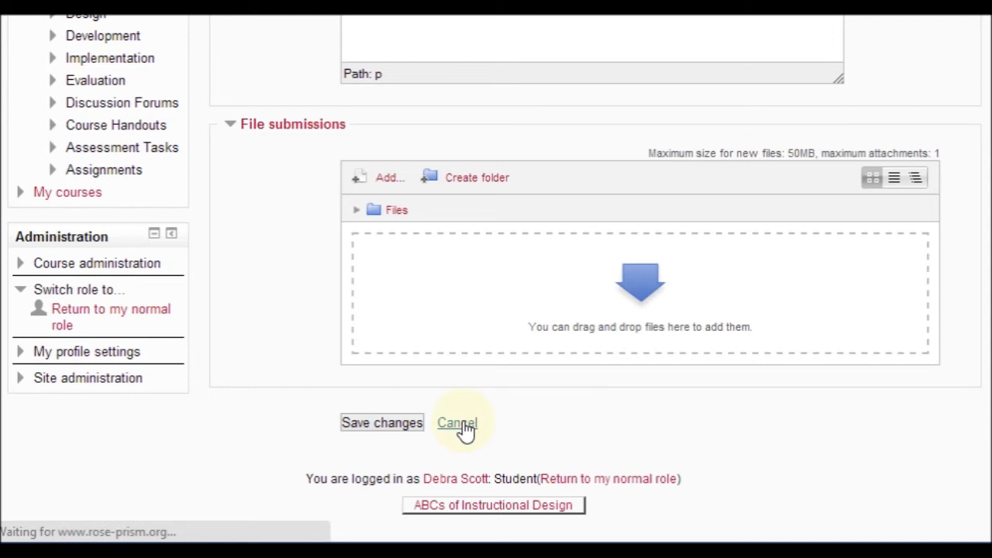